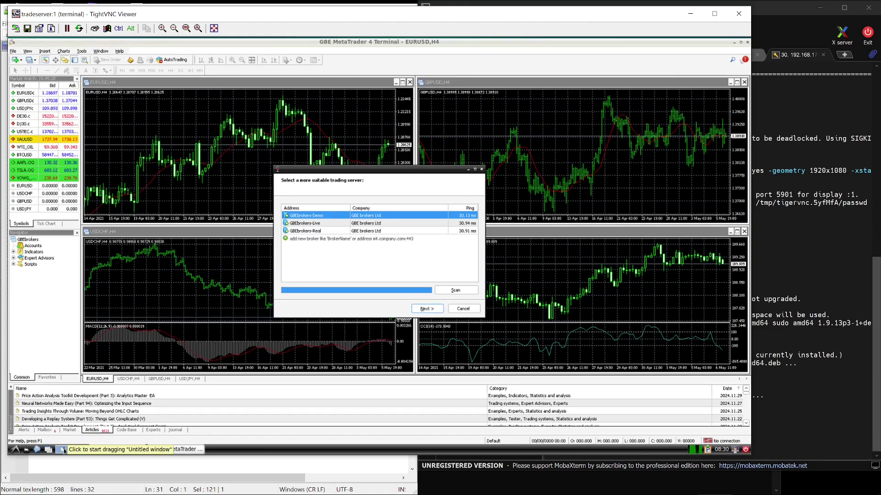
- In the VNC session, switch to the MetaTrader 5 desktop and advance the account wizard past MetaQuotes Ltd
left_click(76, 451)
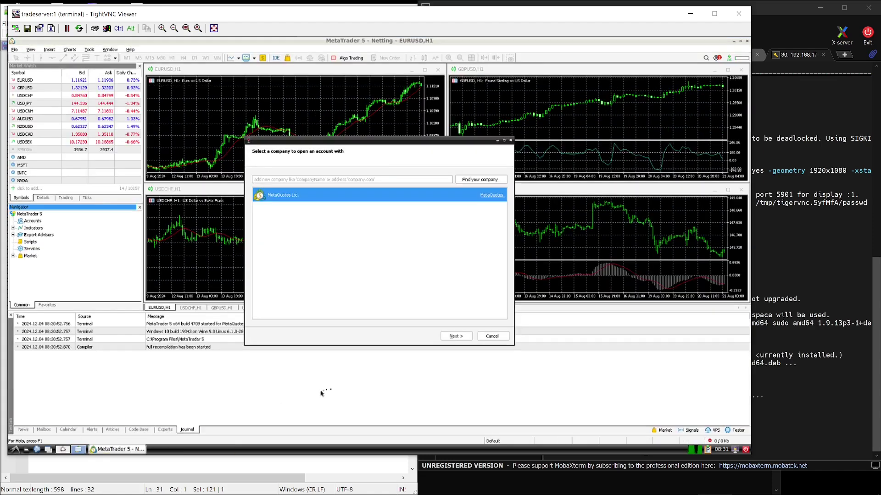
left_click(456, 336)
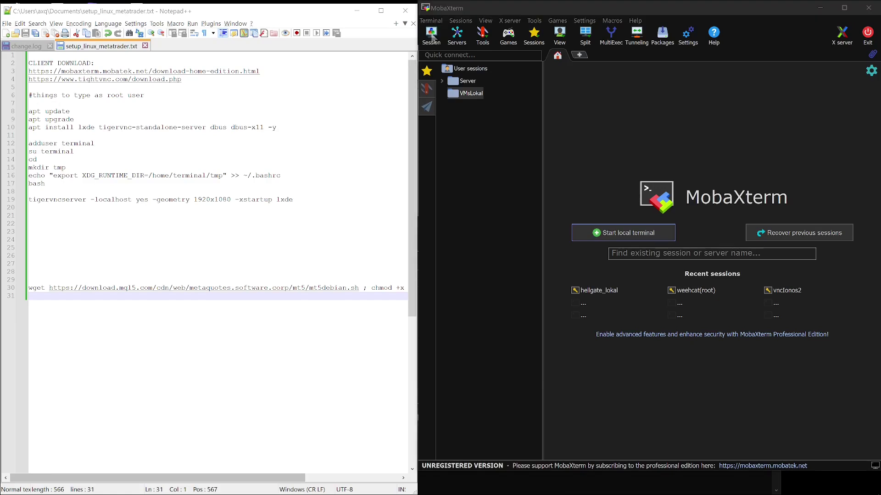
- Start a new MobaXterm session and choose SSH as the session type
left_click(432, 36)
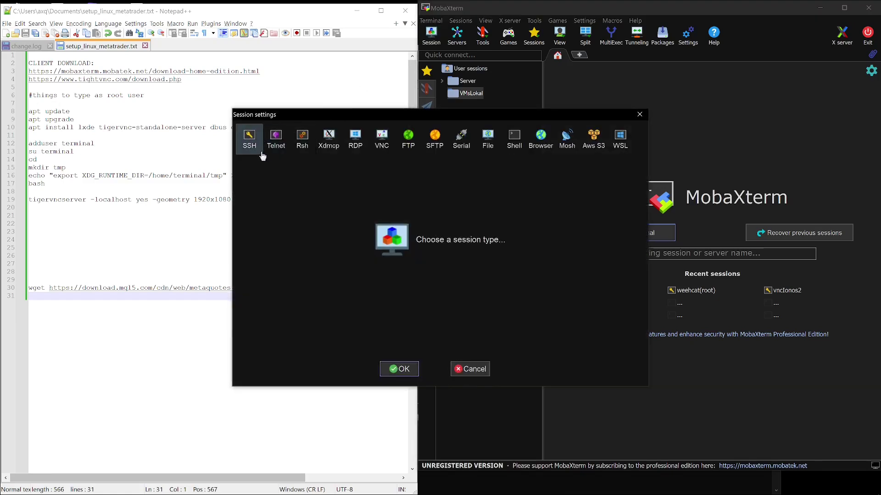
left_click(249, 139)
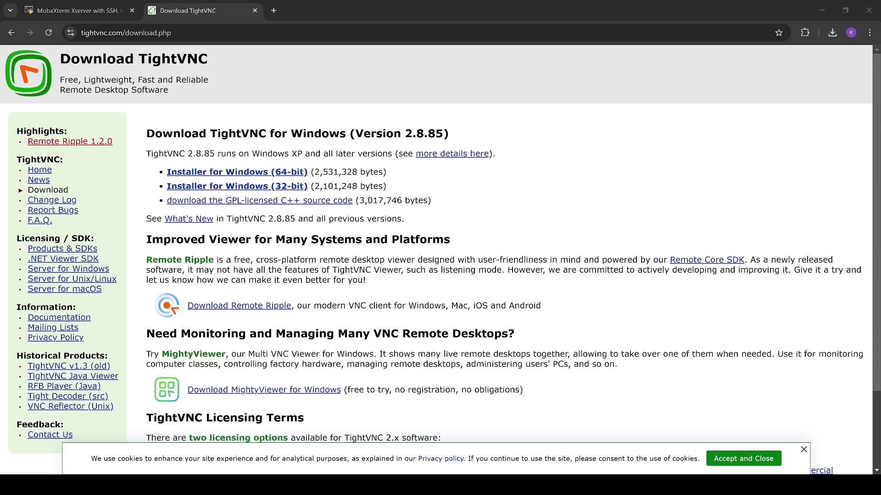
- Download the 64-bit TightVNC Windows installer and the portable MobaXterm Home Edition v24.3
left_click(294, 176)
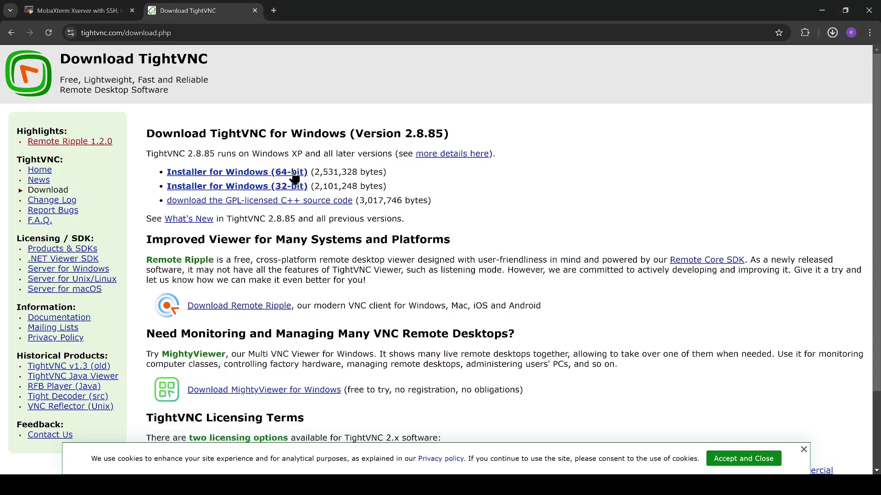
left_click(98, 12)
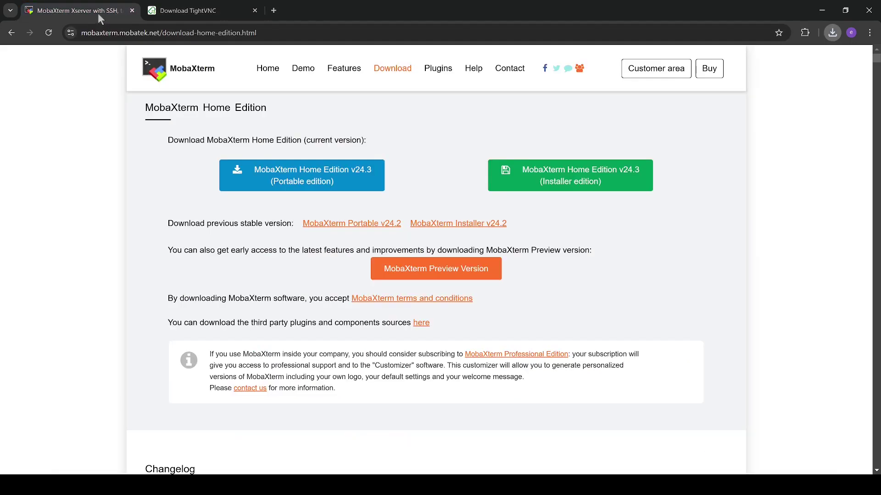
left_click(275, 173)
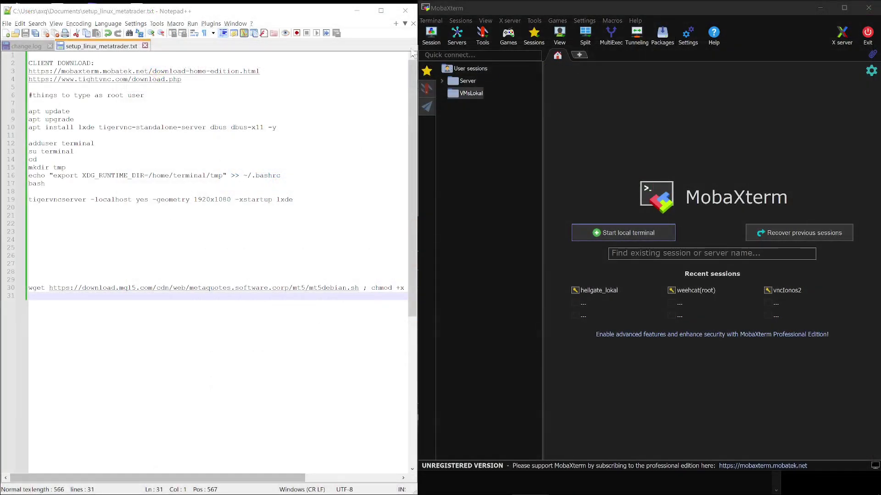
- Create an SSH session to 192.168.178.63 with username root and connect
left_click(431, 35)
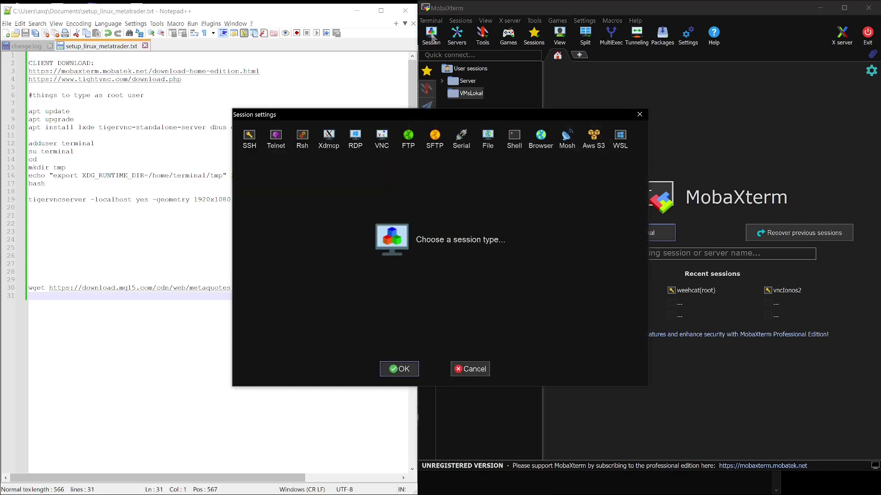
left_click(258, 147)
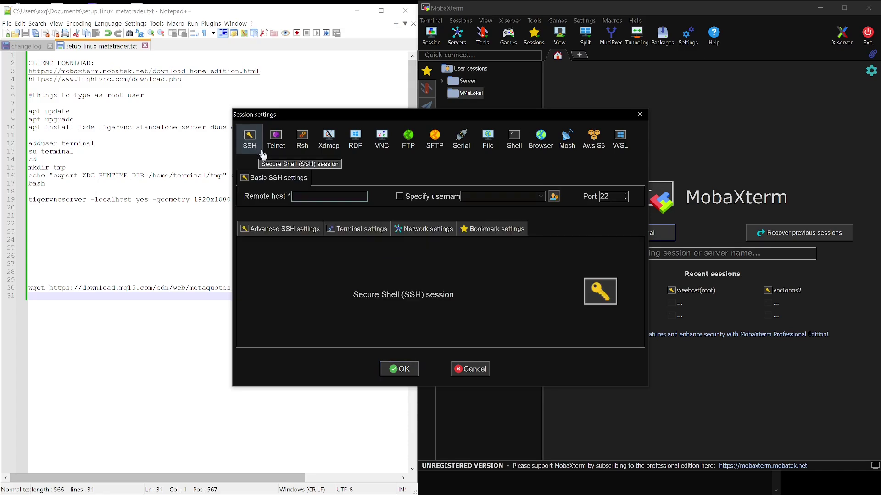
type("192.")
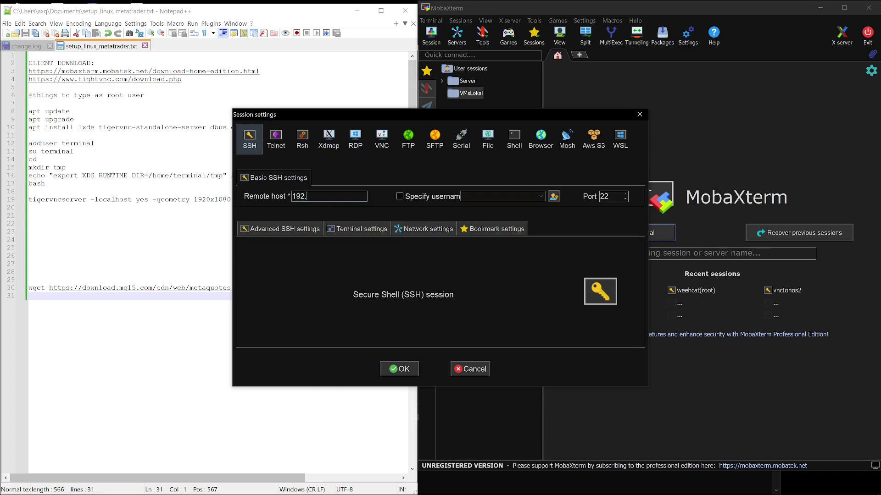
type("168.178.63")
key("Tab")
key("space")
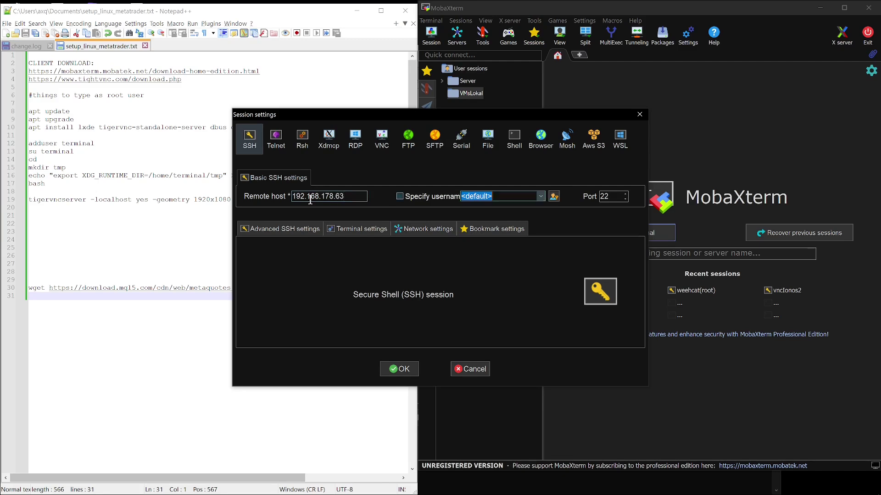
left_click(476, 197)
type("root")
left_click(382, 372)
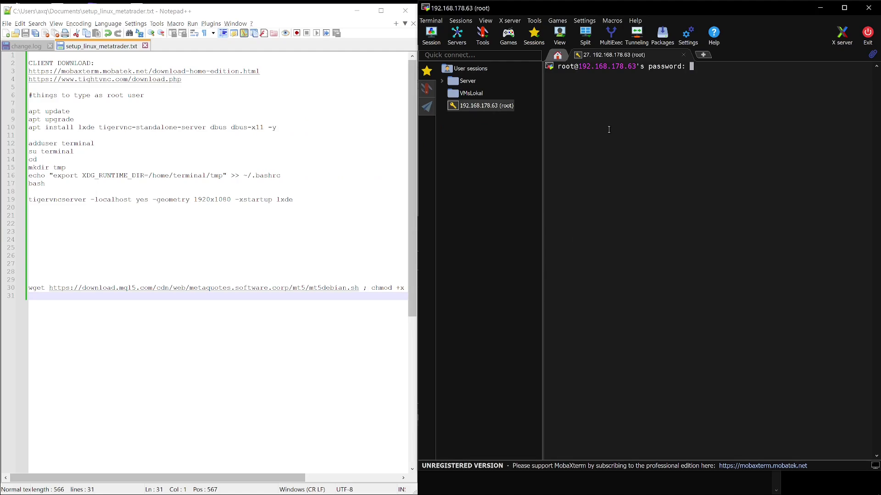
- Log in as root and run apt update, copied from the Notepad++ notes
key("Return")
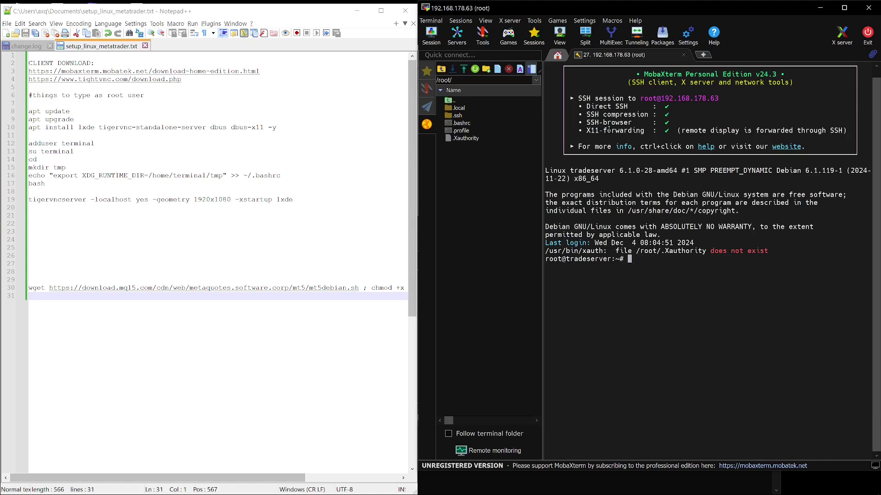
left_click(99, 110)
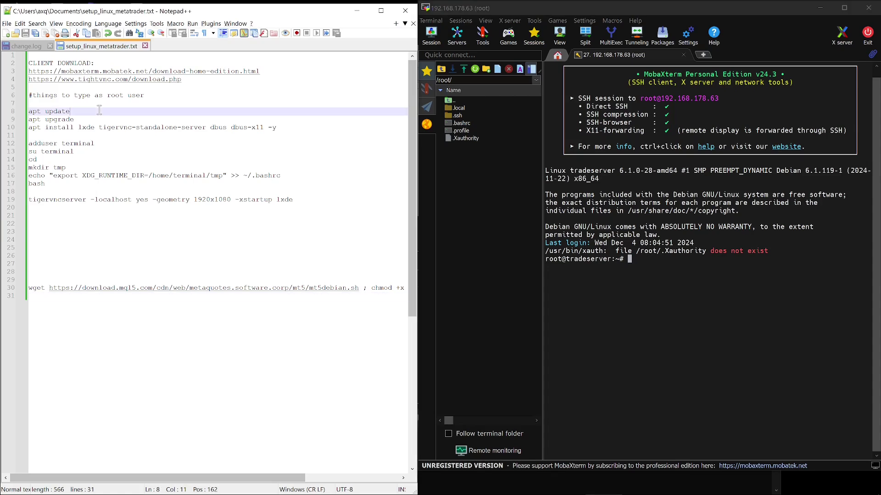
key("shift+Home")
right_click(608, 275)
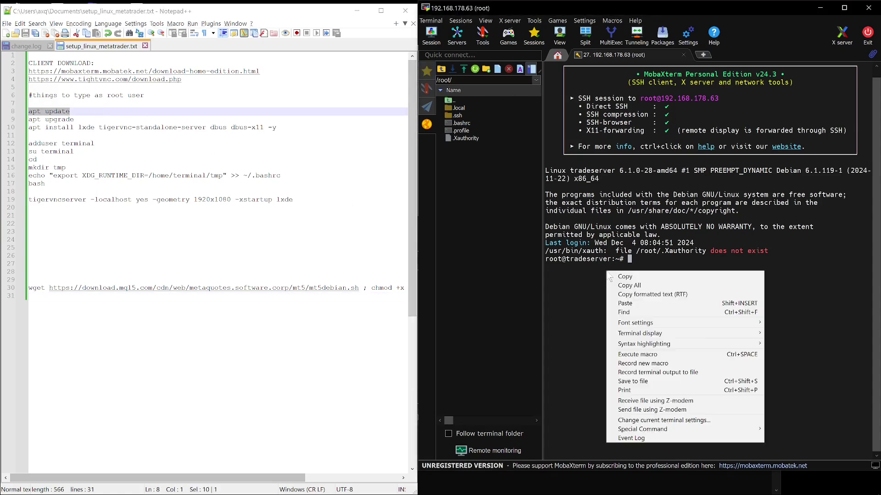
left_click(616, 303)
key("Return")
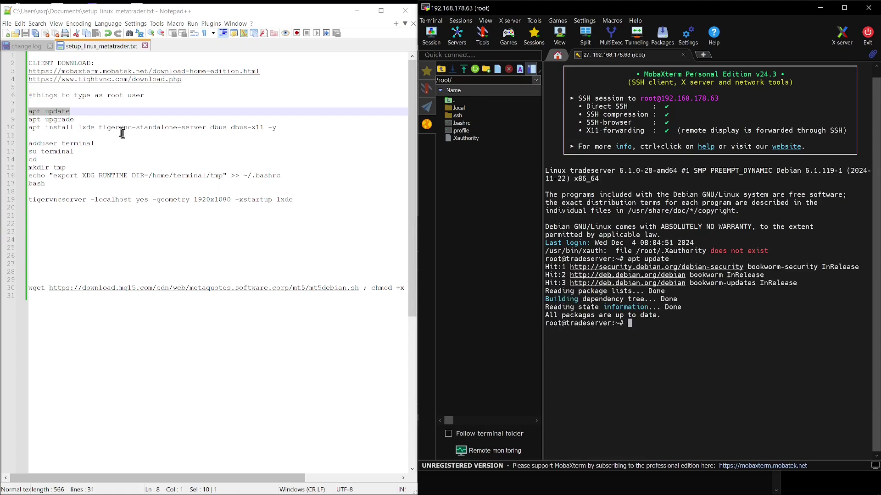
- Run apt upgrade on the server, copied from the notes
left_click(97, 117)
key("shift+Home")
key("ctrl+c")
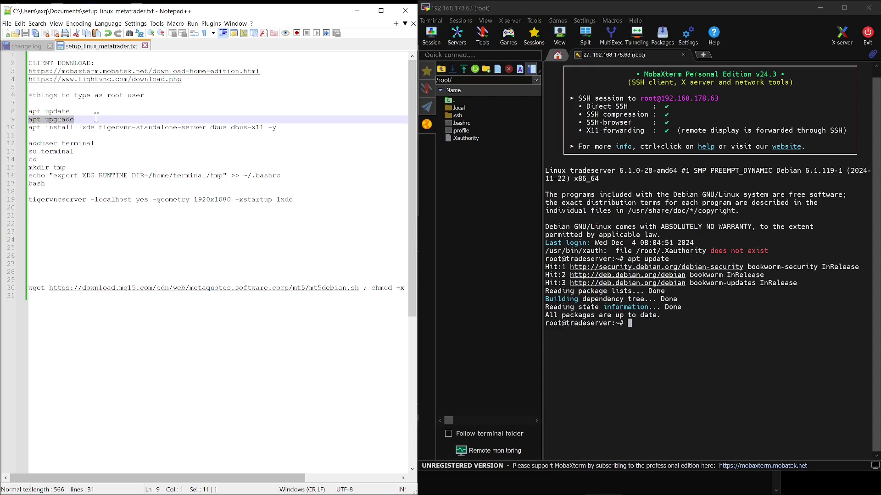
left_click(607, 365)
right_click(607, 366)
key("Return")
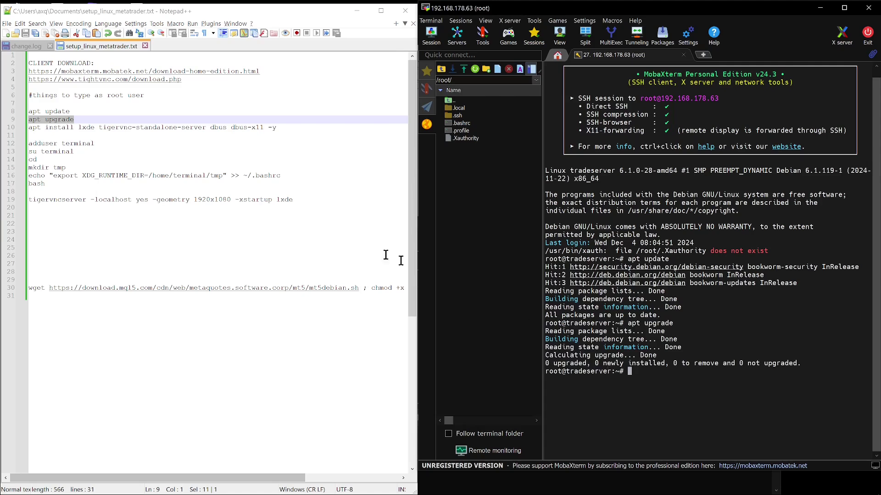
- Run the line-10 apt install of LXDE, TigerVNC and D-Bus, then select the adduser line
left_click(281, 125)
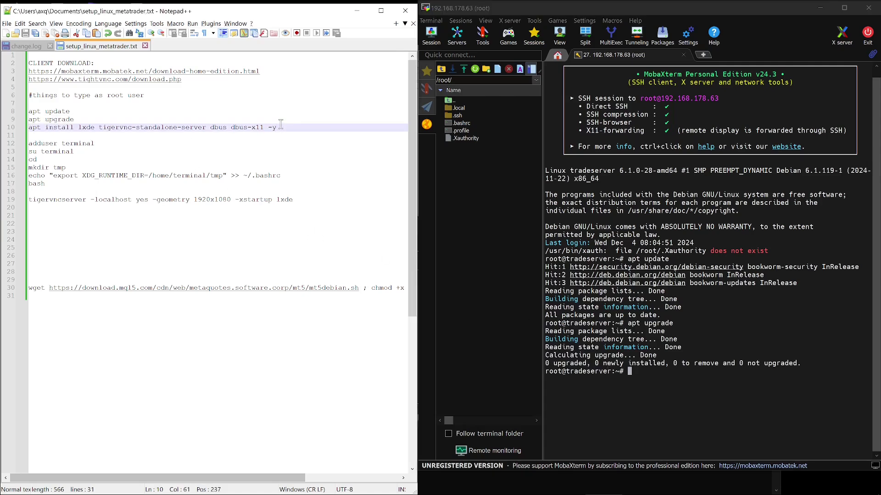
key("shift+Home")
key("ctrl+c")
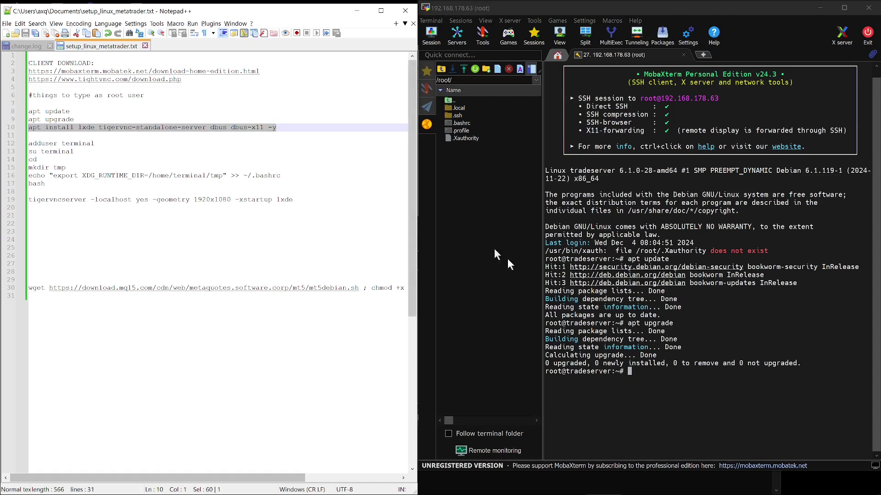
left_click(671, 378)
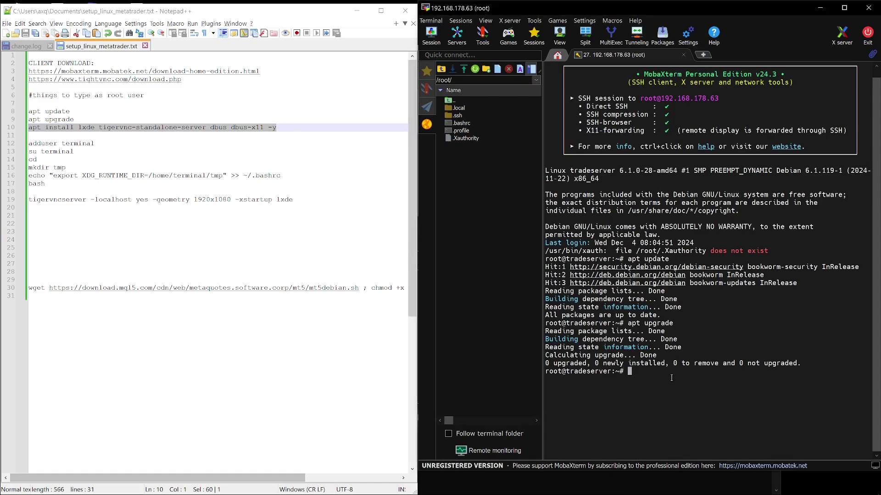
right_click(671, 378)
key("Return")
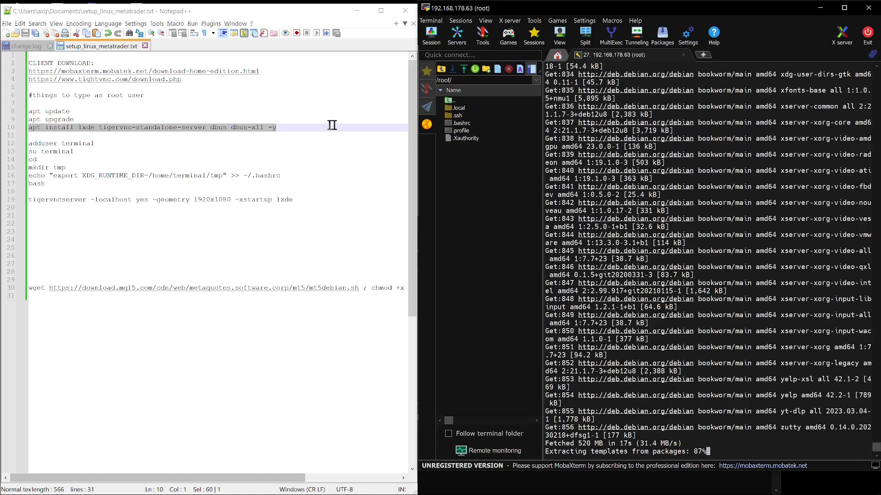
left_click(104, 143)
key("shift+Home")
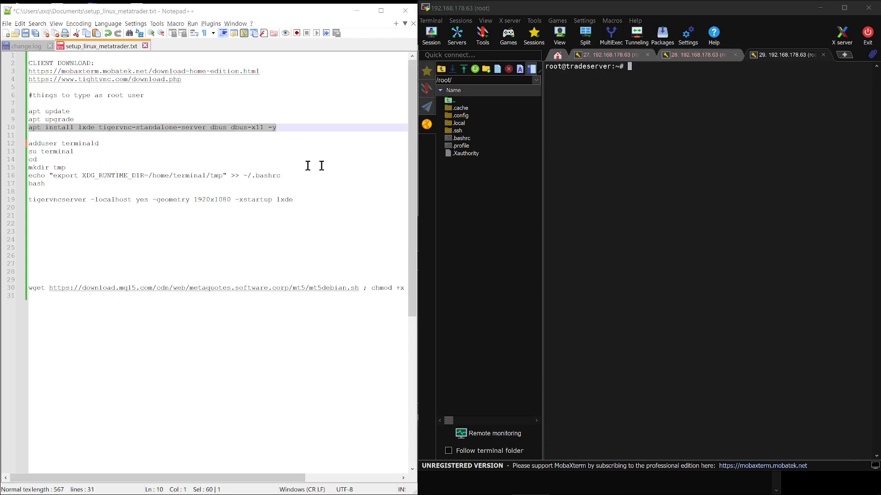
- Create the user terminal with adduser terminal, setting its password and skipping optional details
left_click(172, 144)
key("BackSpace")
key("shift+Home")
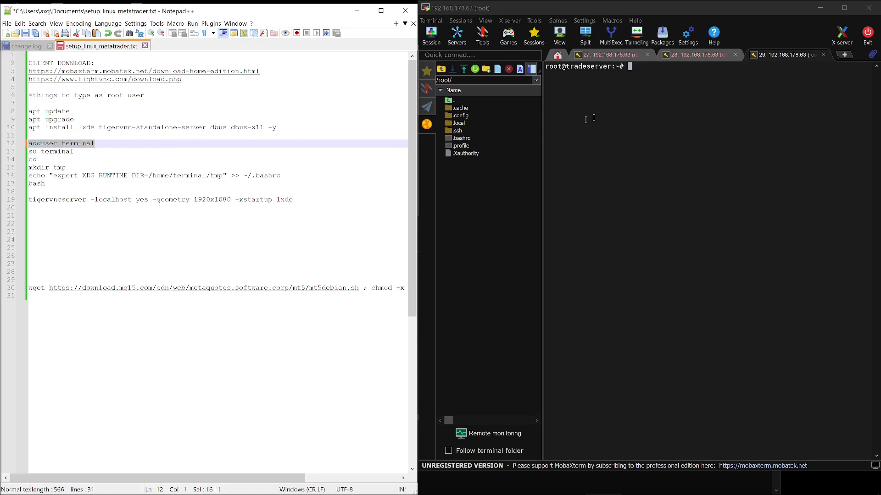
left_click(690, 111)
right_click(690, 110)
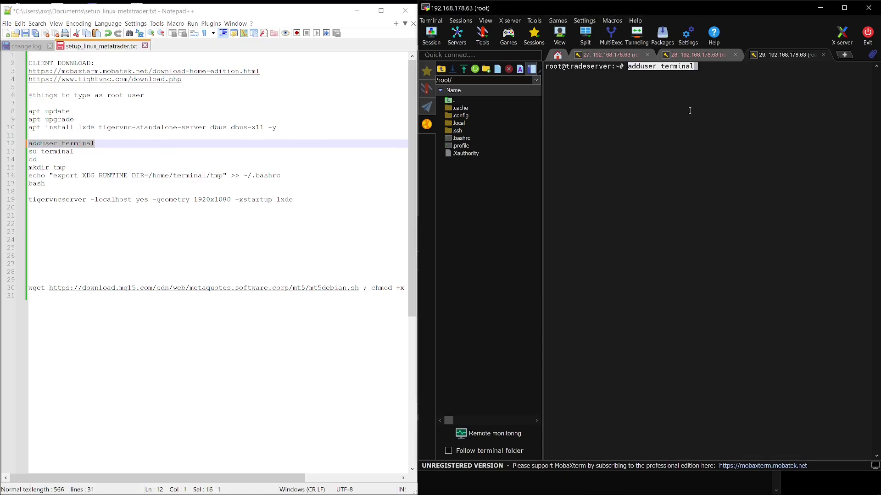
key("Return")
key("Return")
key("Return")
key("Return")
key("Return")
key("Return")
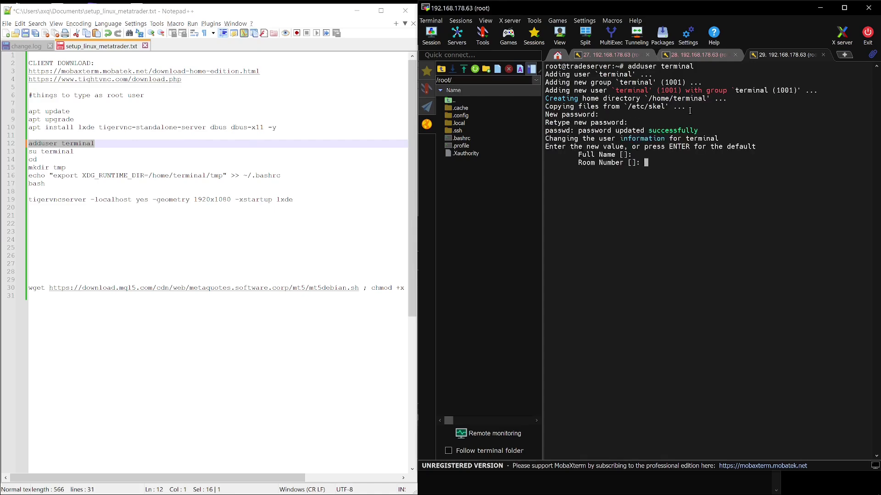
key("Return")
key("Return")
type("y")
key("Return")
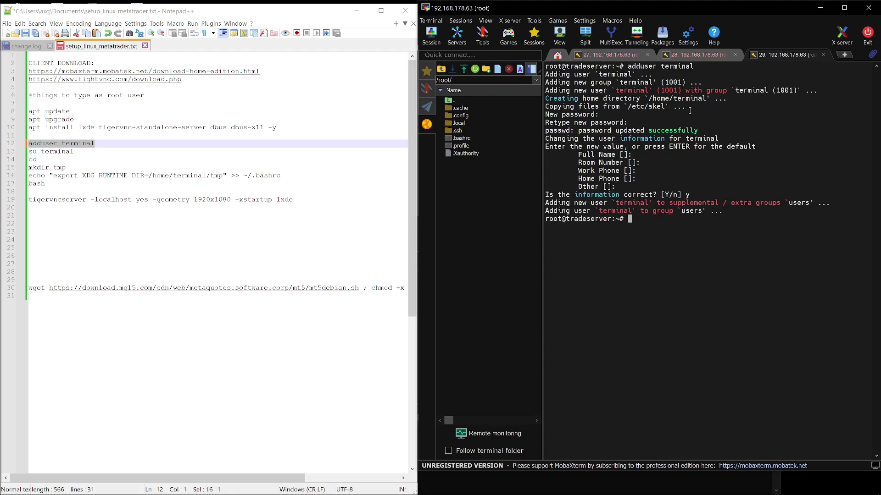
- Run usermod -aG sudo terminal and add that line to the notes below adduser
type("usermod -aG")
type("sudo terminal")
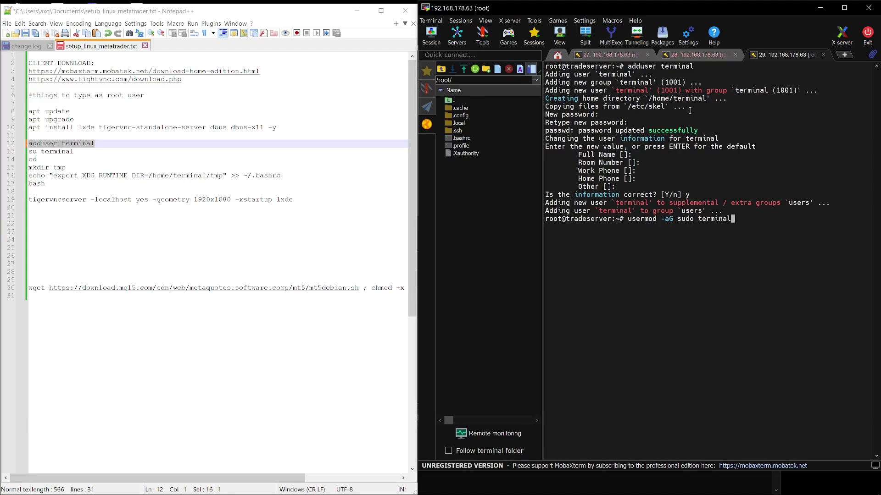
key("Return")
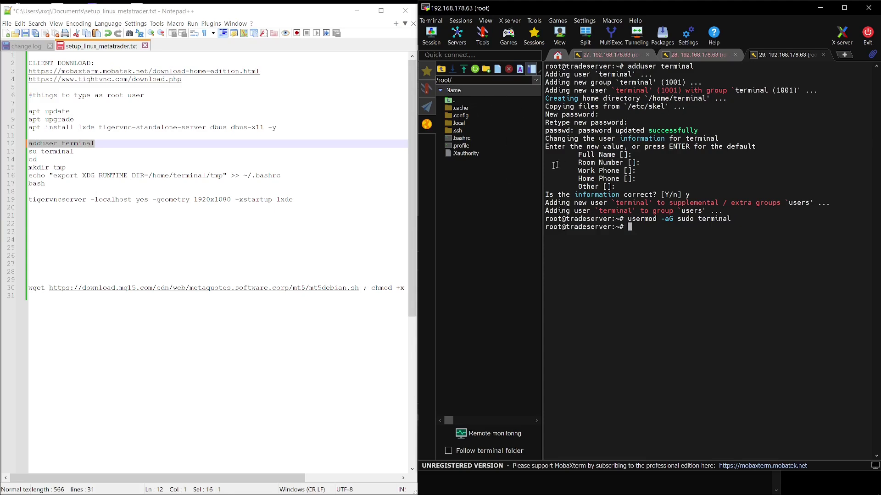
left_click(138, 142)
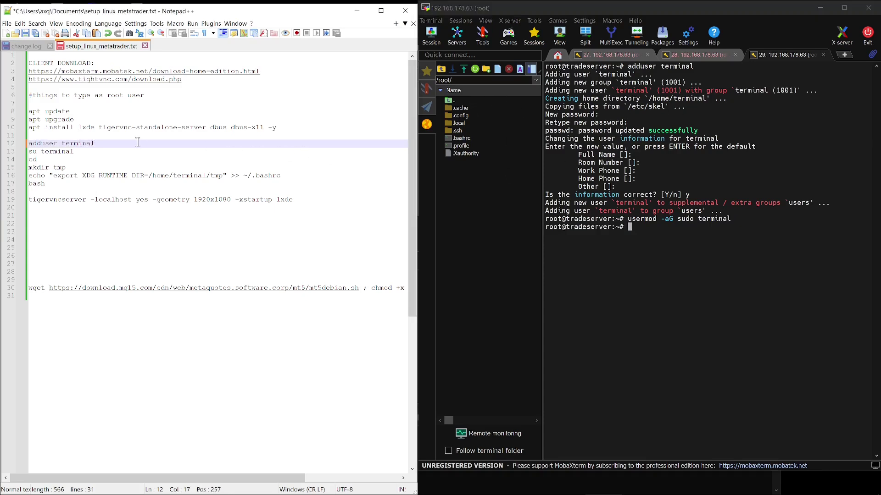
key("Return")
type("usermod -aG sudo termina")
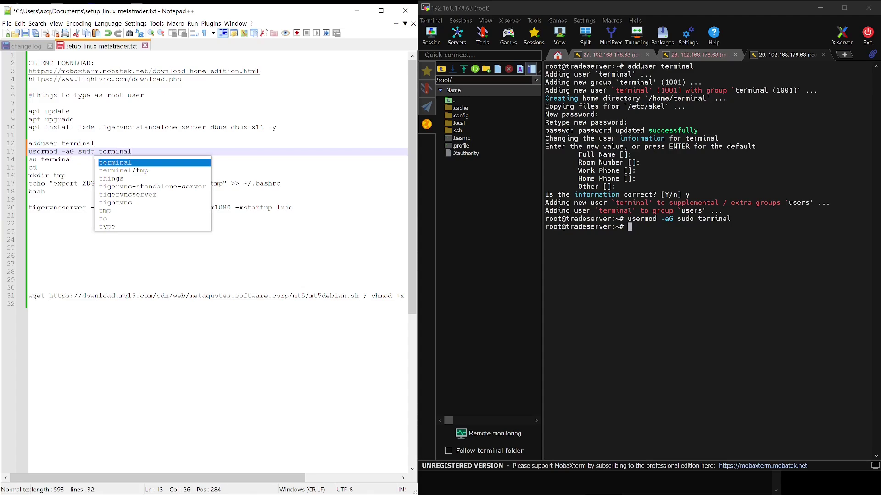
type("l")
- Switch to user terminal with su terminal, copied from the notes
key("Escape")
key("Down")
key("shift+Home")
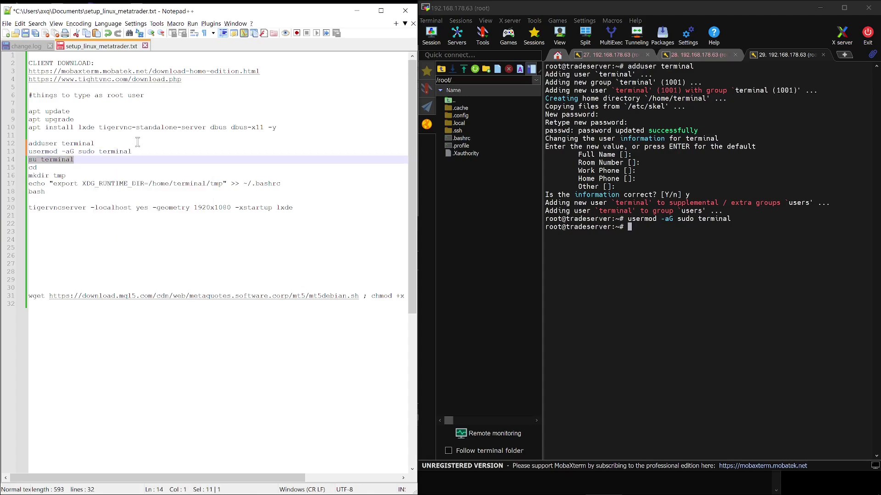
left_click(682, 352)
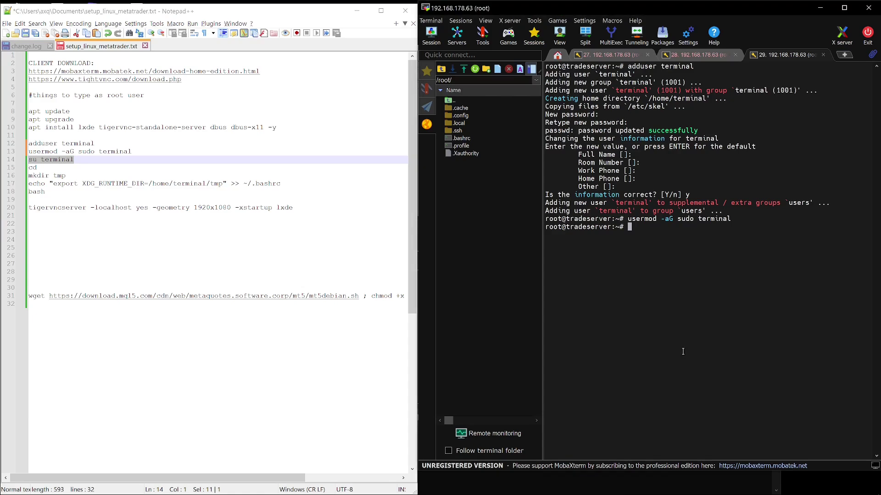
right_click(683, 352)
key("Return")
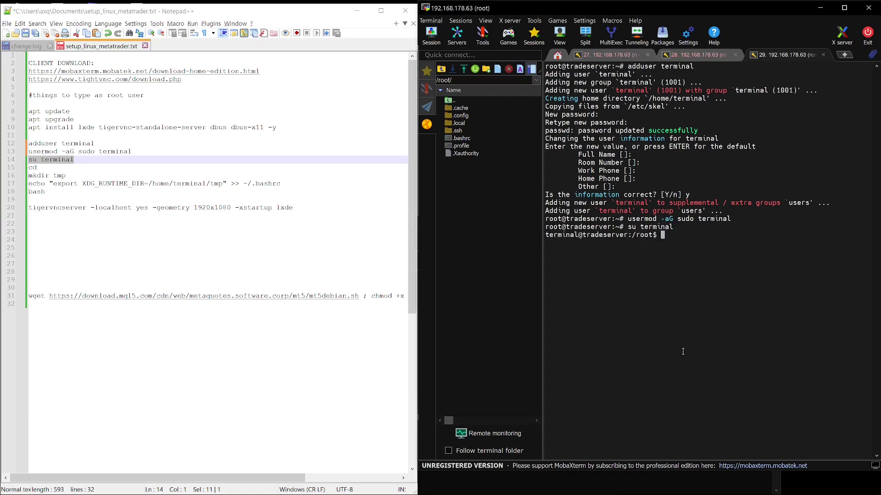
- Go to the home folder with cd and create a tmp directory
left_click(56, 167)
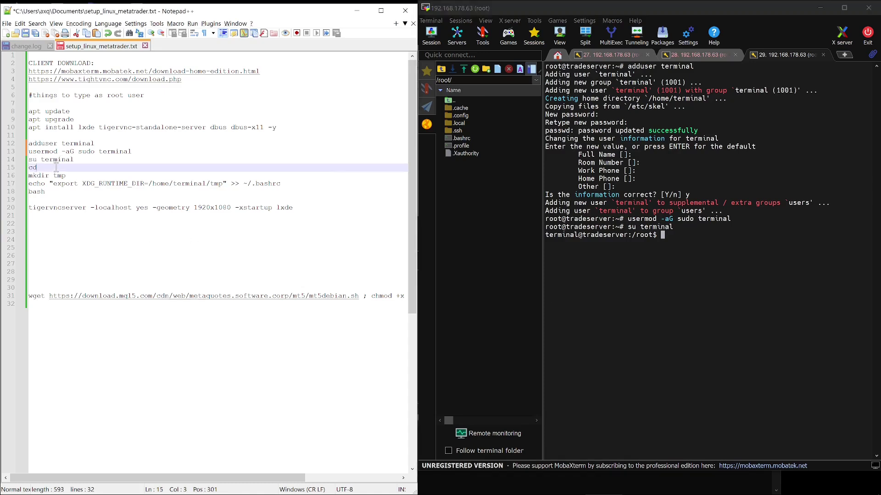
key("shift+Home")
left_click(608, 278)
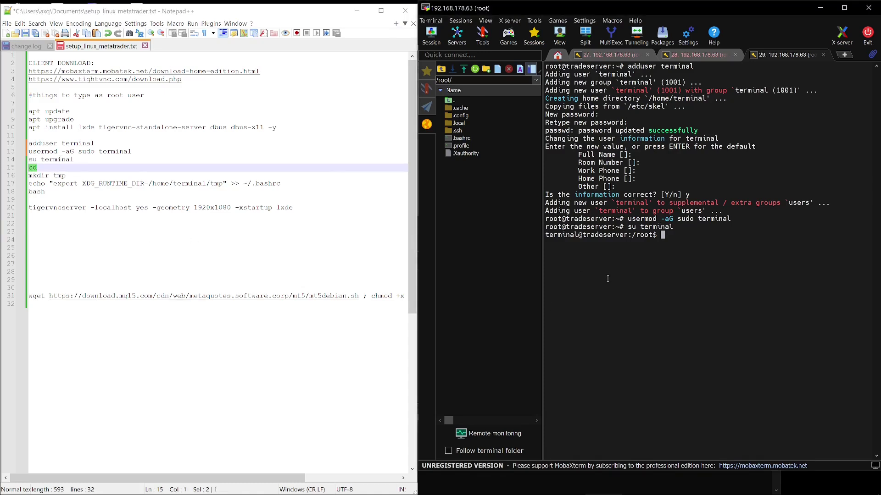
right_click(608, 279)
key("Return")
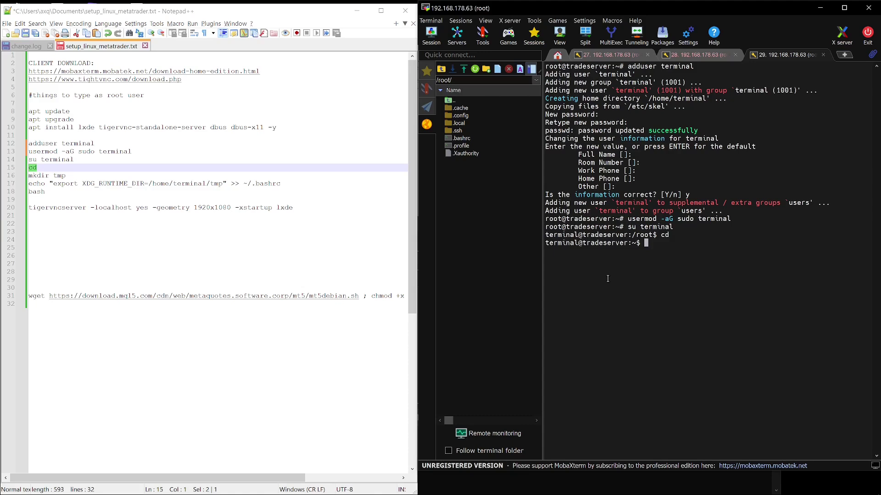
type("mkdir tmp")
key("Return")
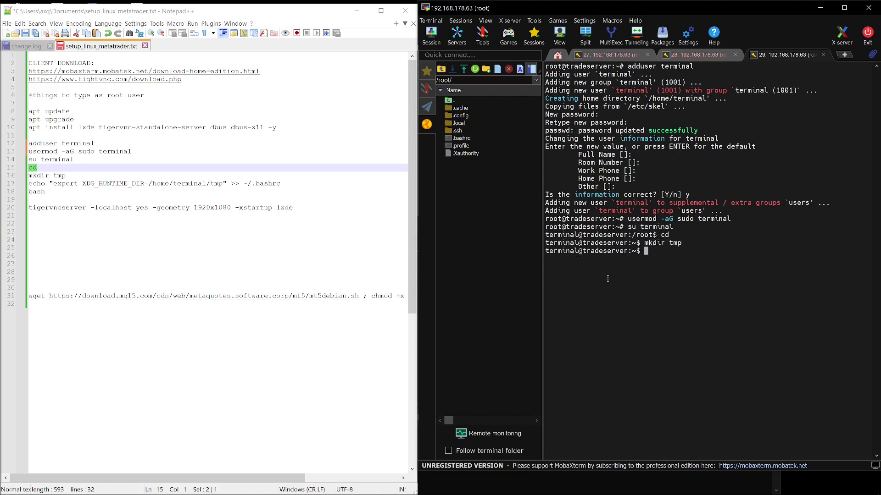
- Append the XDG_RUNTIME_DIR export to ~/.bashrc using the echo line from the notes
left_click(288, 185)
key("shift+Home")
key("ctrl+c")
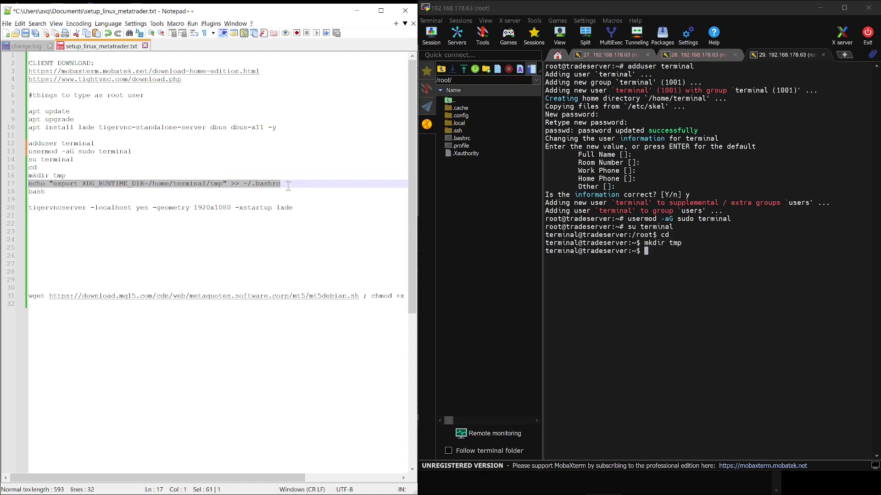
left_click(615, 293)
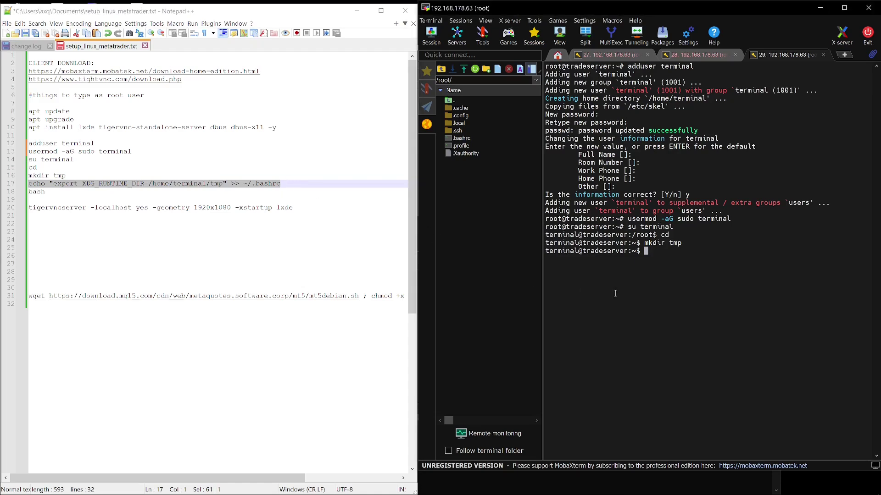
right_click(615, 293)
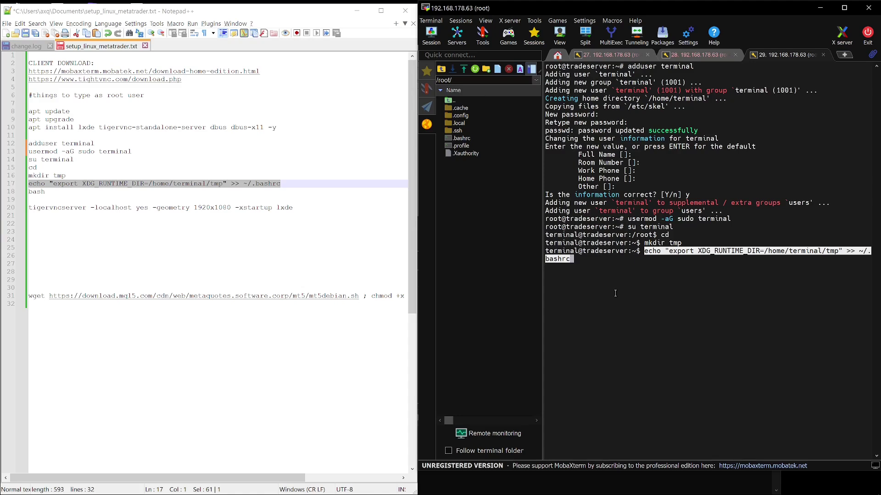
key("Return")
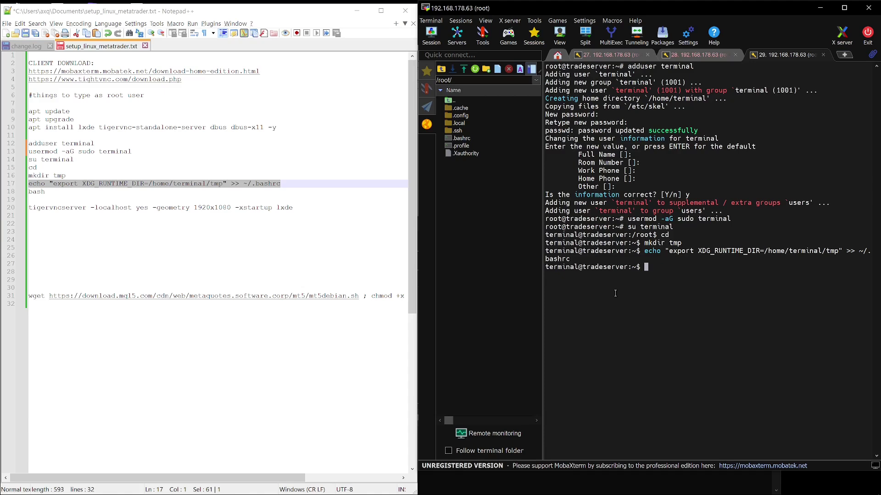
- Exit the terminal user's shell and log out of the root session
type("exit")
key("Return")
type("exit")
key("Return")
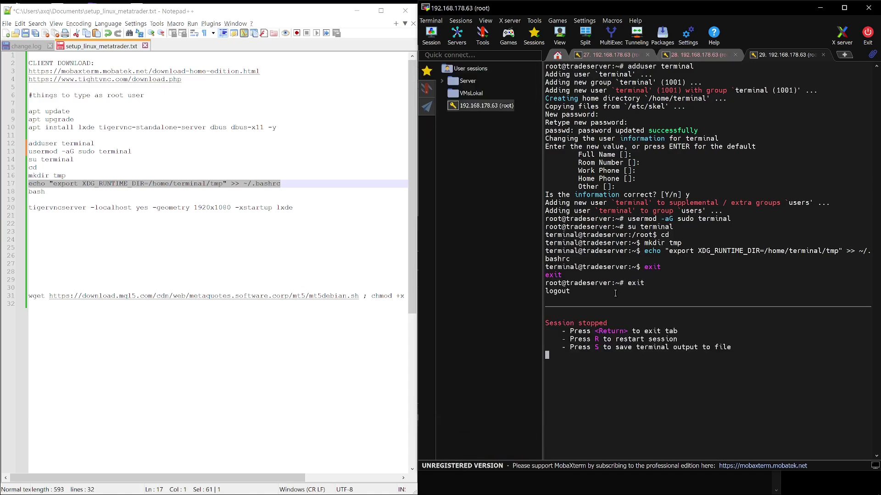
left_click(427, 72)
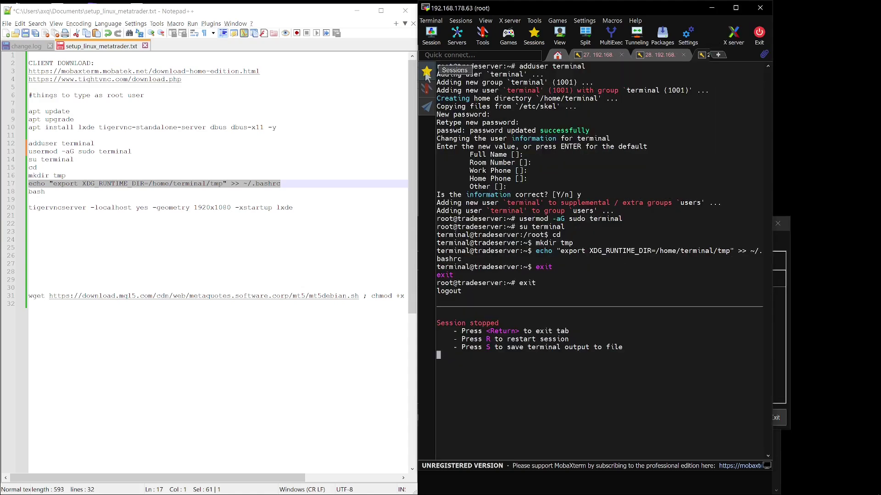
- Change the saved 192.168.178.63 session's username from root to terminal, then log in with it
left_click(426, 72)
right_click(482, 106)
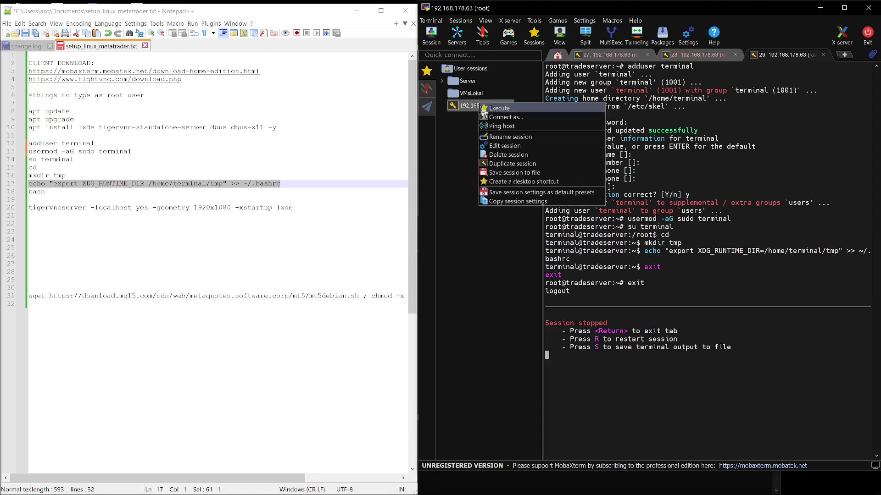
left_click(513, 147)
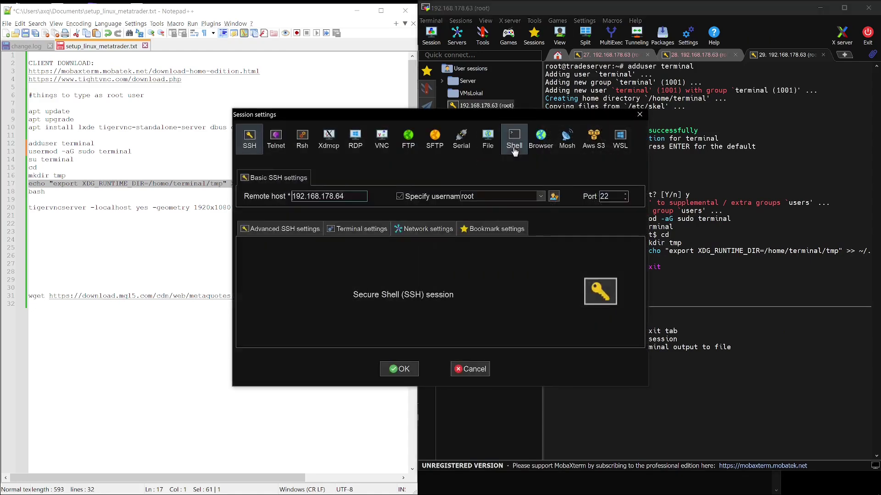
left_click(497, 196)
type("terminal")
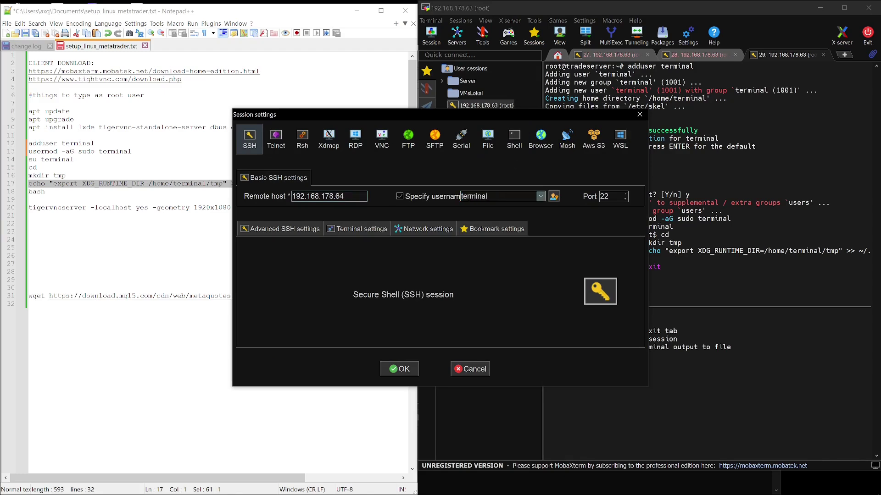
left_click(411, 366)
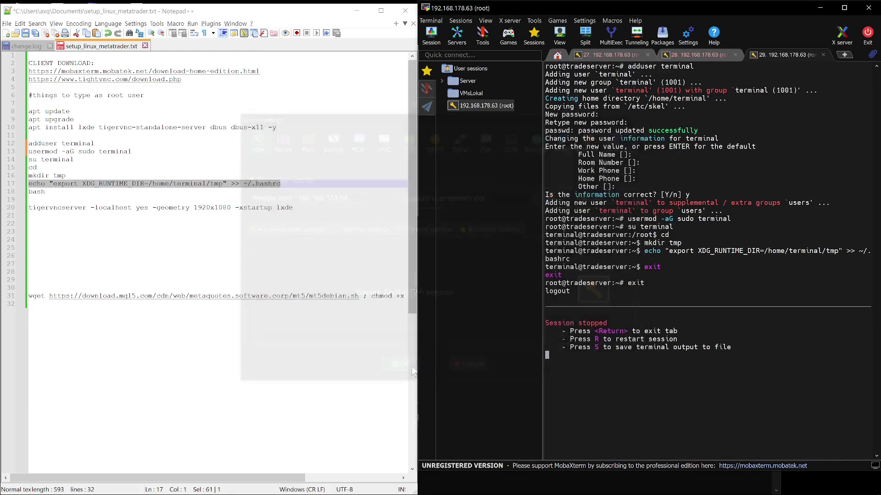
double_click(497, 108)
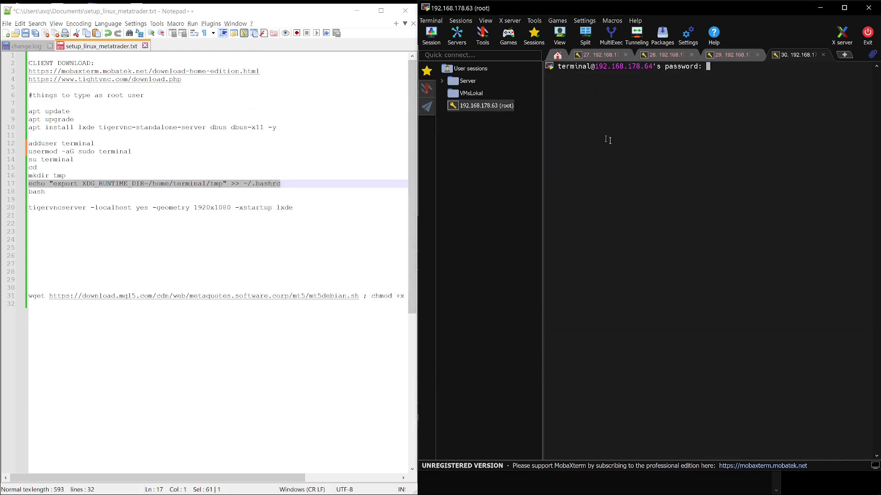
key("Return")
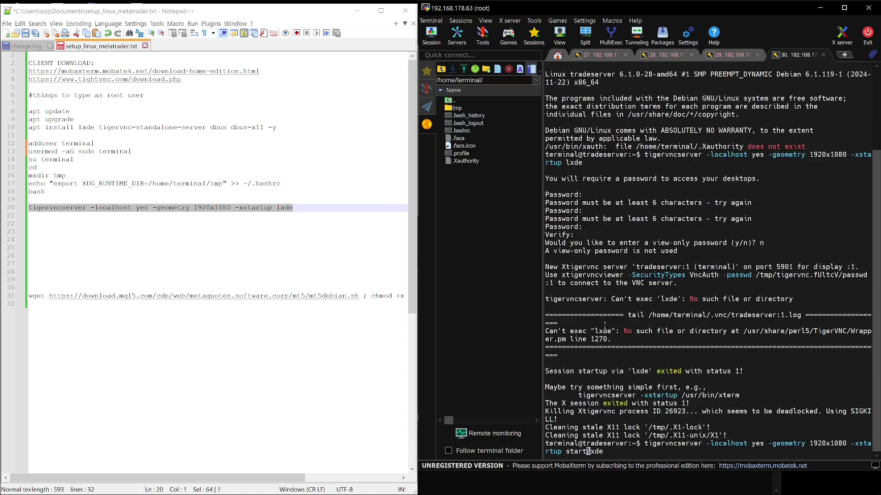
- Start tigervncserver with startlxde on display :1 and correct line 20 of the notes to startlxde
key("Return")
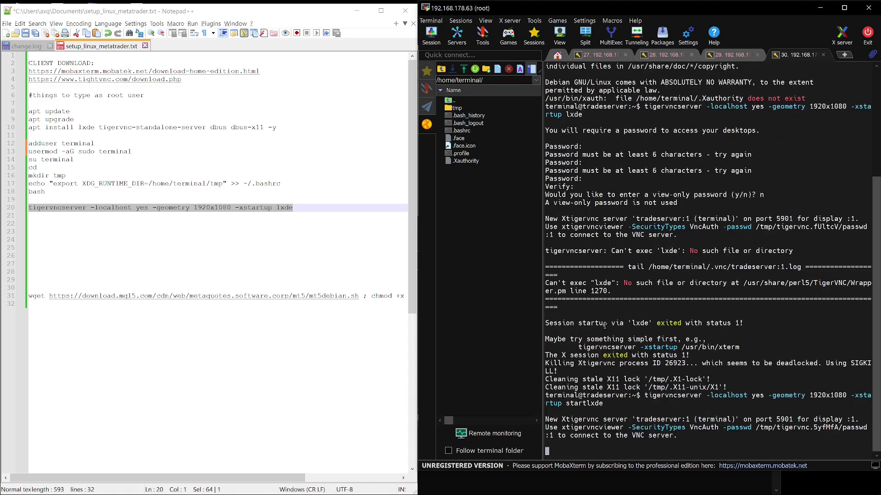
left_click(281, 211)
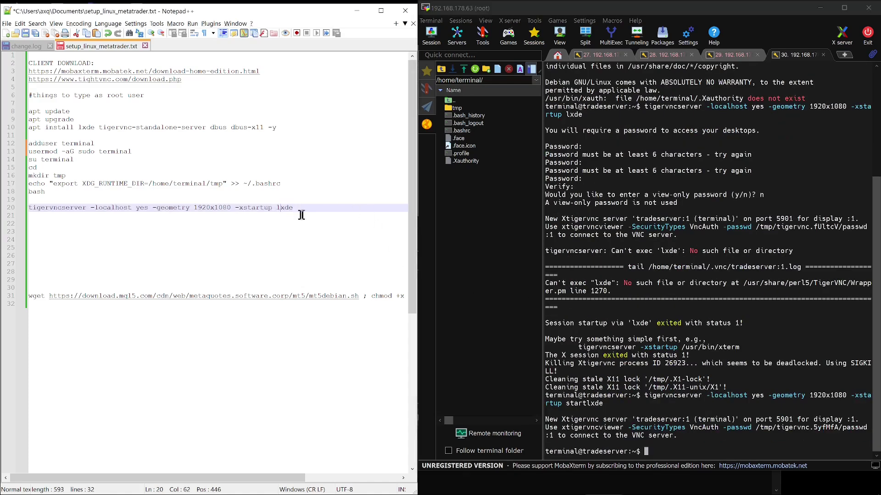
type("start")
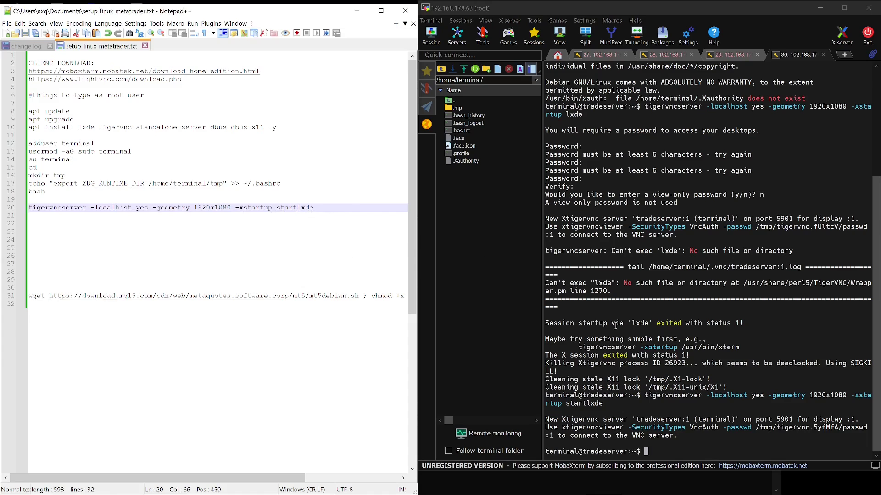
- Search Windows for TightVNC Viewer
key("super")
type("tgi")
key("BackSpace")
key("BackSpace")
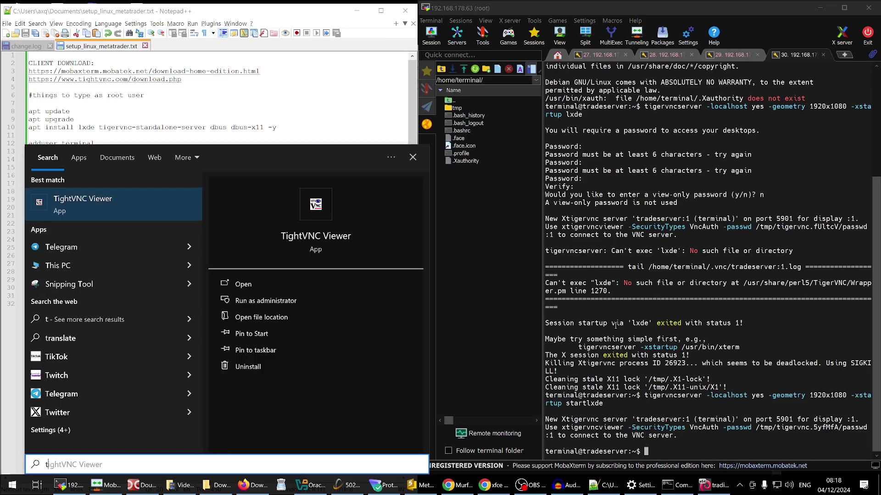
- Launch TightVNC Viewer, then delete the existing 9999 to localhost:5901 tunnel in MobaXterm
key("Return")
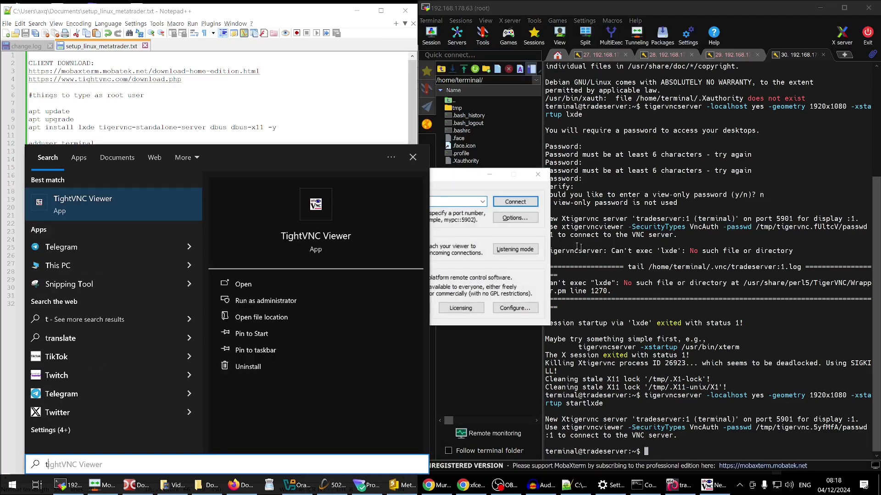
left_click(458, 180)
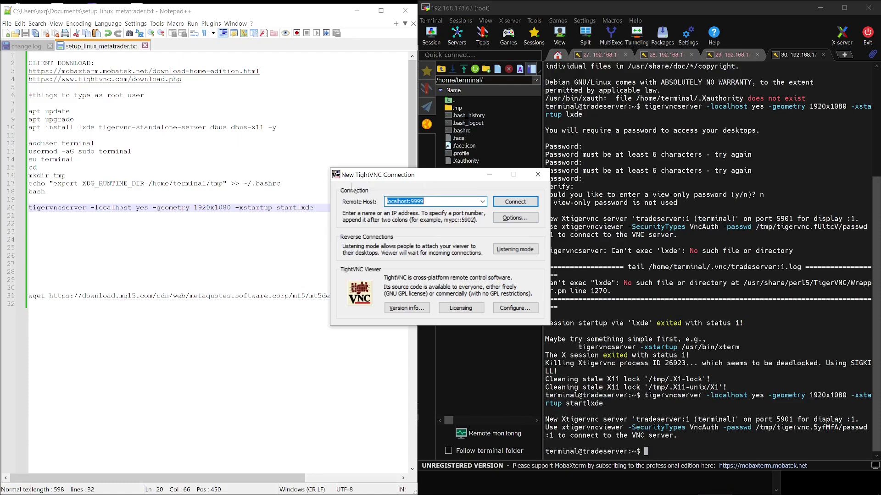
left_click_drag(389, 175, 188, 316)
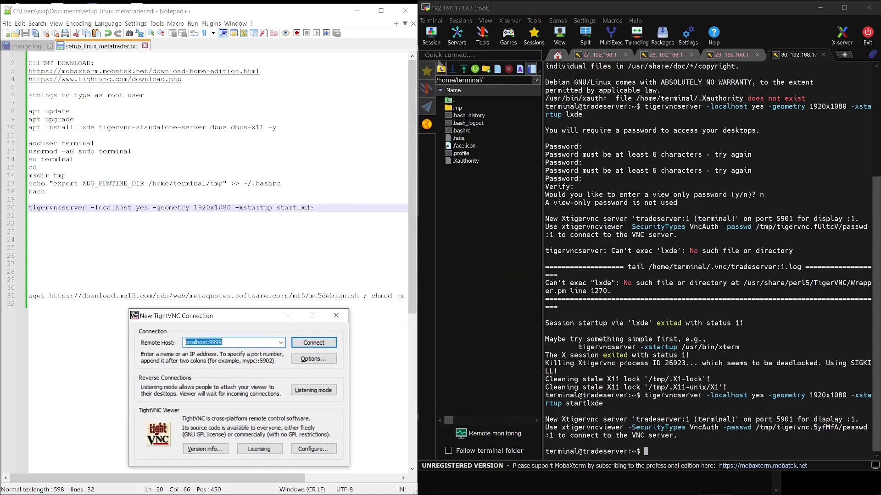
left_click(640, 40)
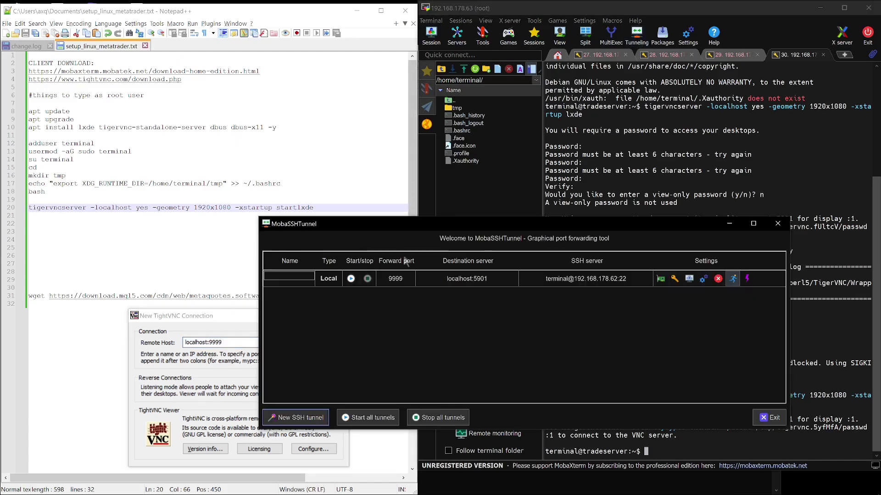
left_click(718, 279)
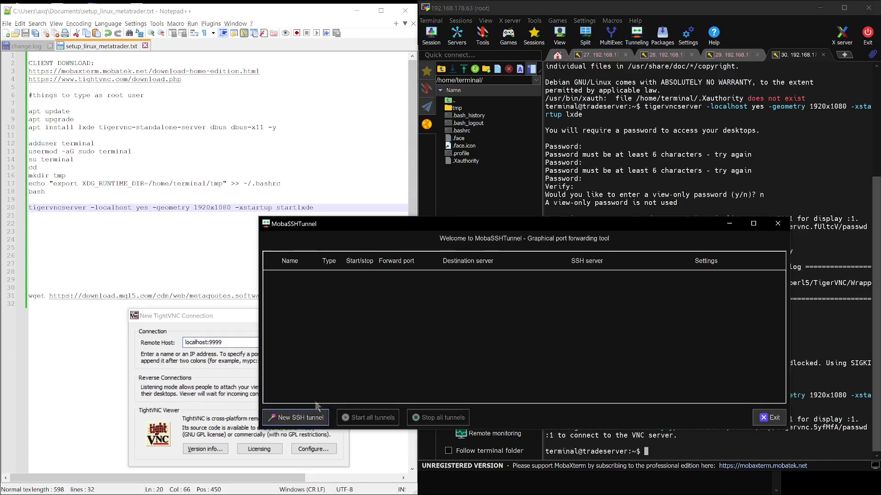
- Fill in a new SSH tunnel: local port 9999, SSH login and port 22, remote localhost:5901
left_click(313, 418)
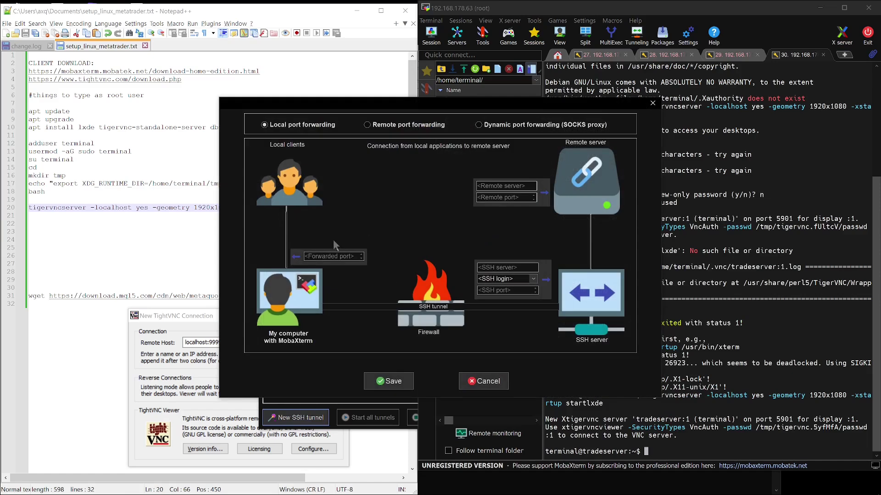
type("9999")
key("Tab")
type("192.167")
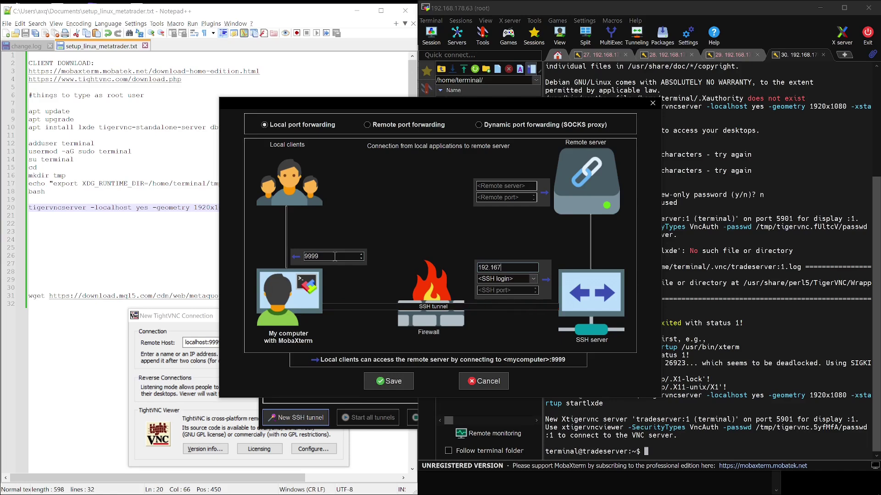
type("8.178.64")
key("Tab")
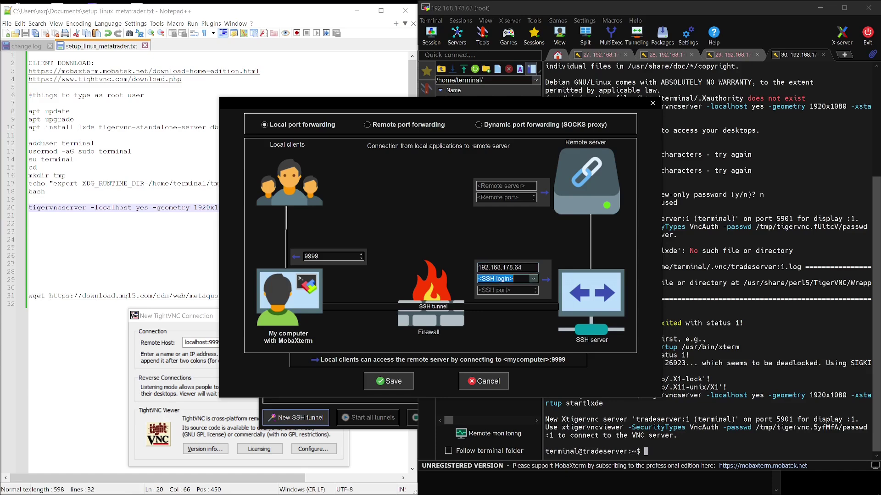
type("terminal")
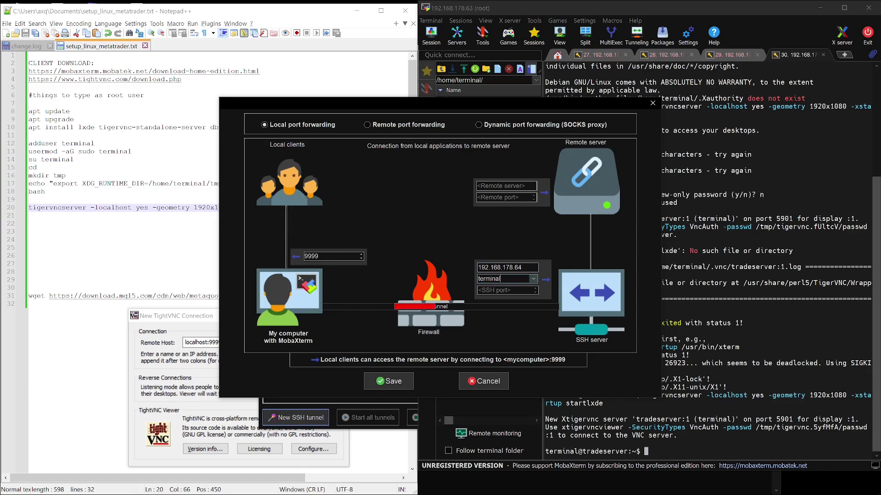
key("Tab")
type("22")
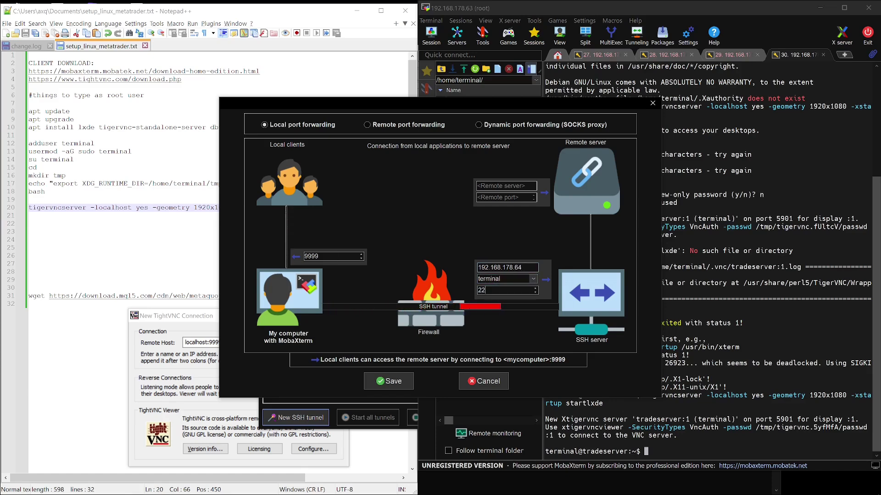
left_click(532, 189)
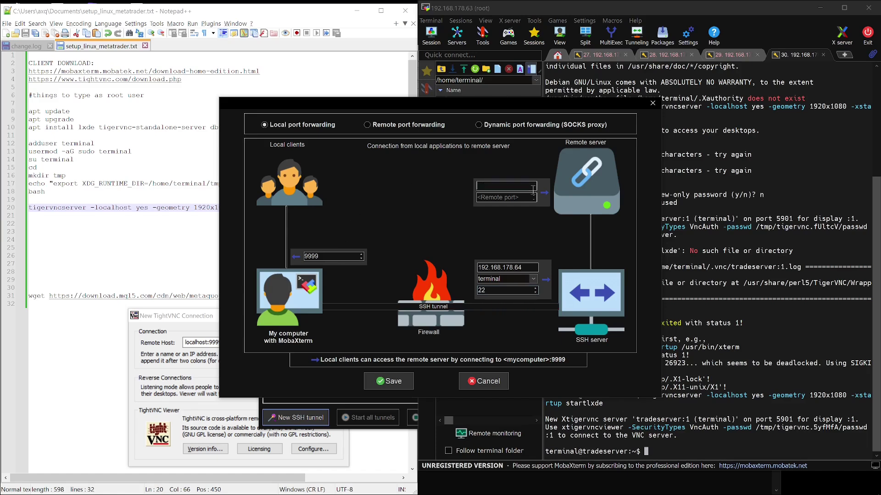
type("localhost")
key("Tab")
type("5901")
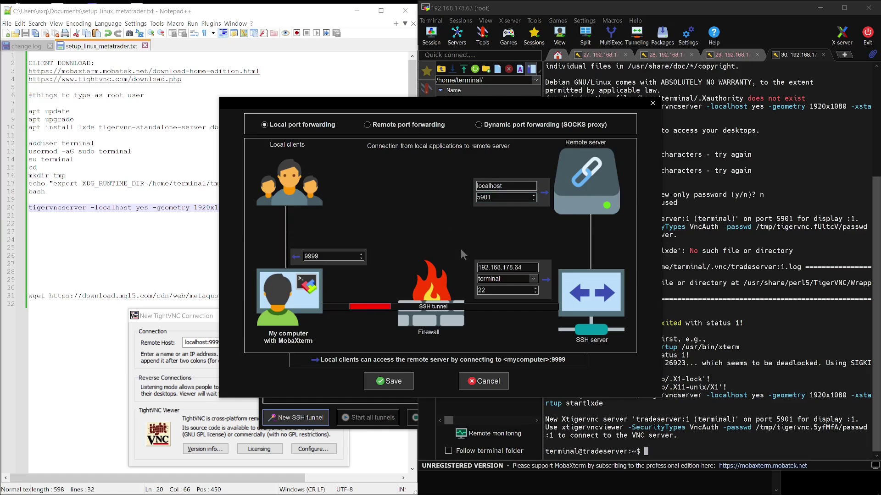
- Correct the tunnel's SSH server address to 192.168.178.64 and save the tunnel
double_click(536, 268)
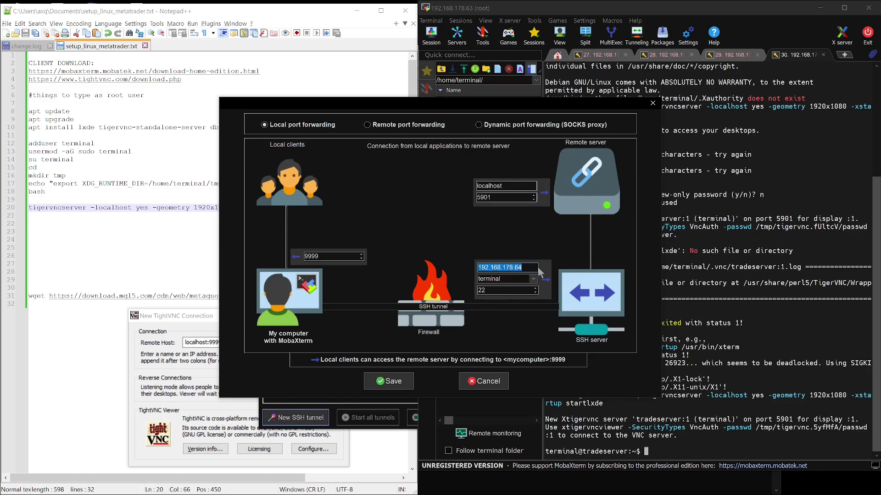
type("THISISYOURS")
type("ERVERIP")
key("ctrl+a")
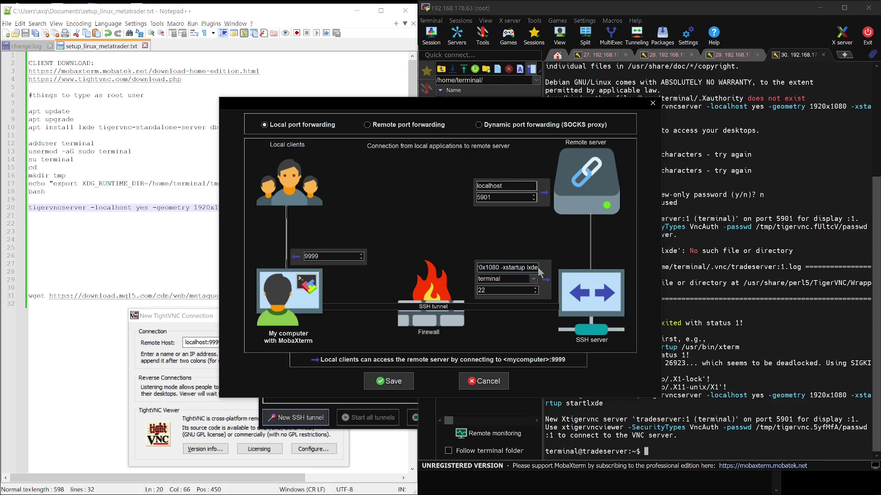
key("ctrl+v")
type("192.168.178.")
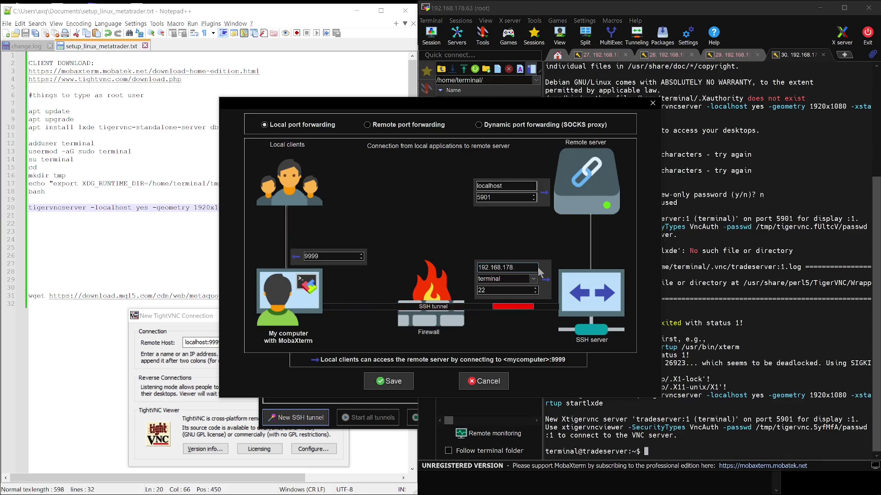
type("64")
left_click(391, 381)
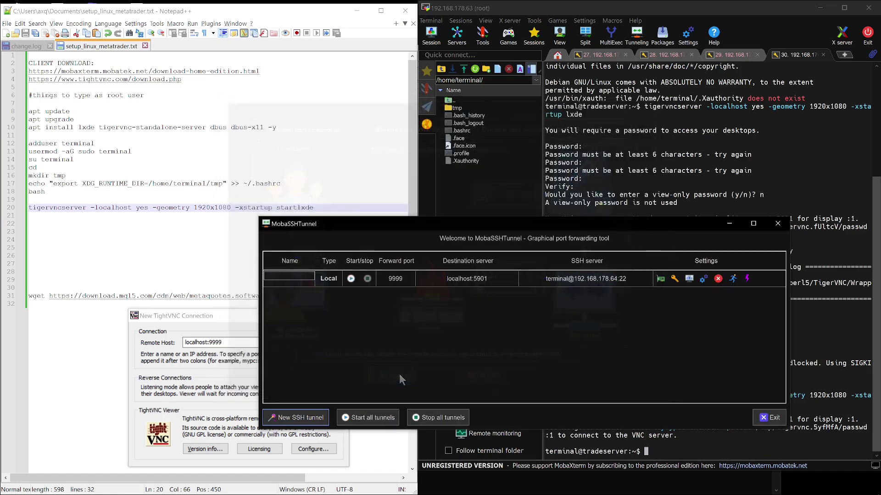
- Start the 9999 tunnel with the SSH password and bring TightVNC's connection dialog forward
left_click(351, 278)
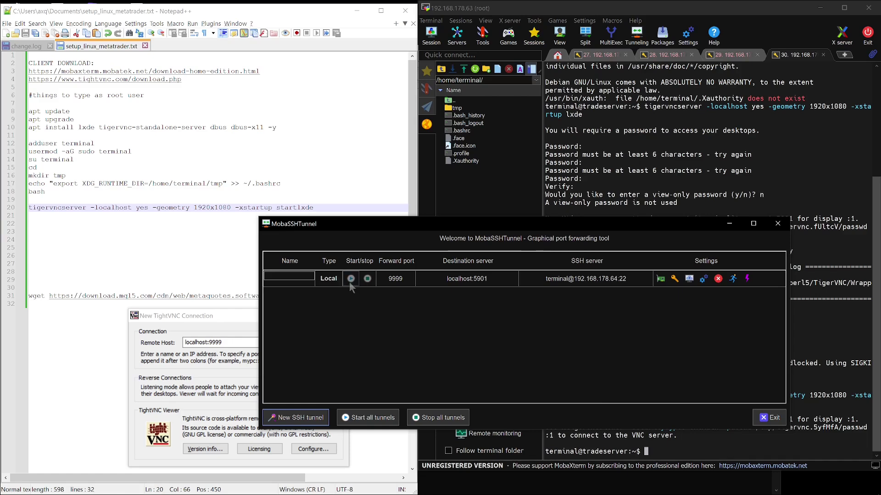
type("*")
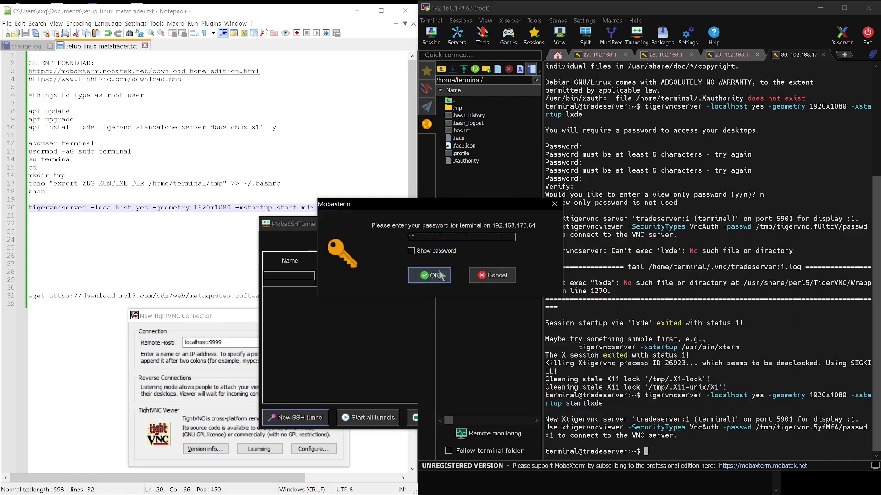
left_click(441, 275)
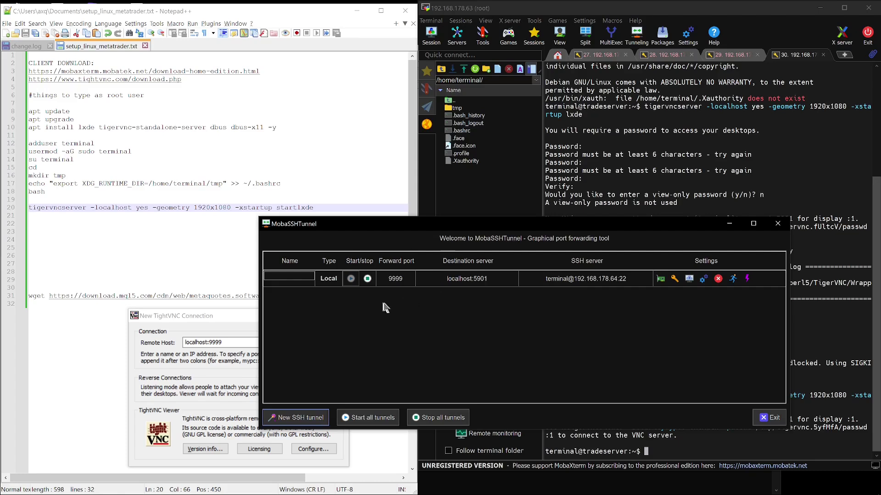
left_click_drag(227, 315, 415, 88)
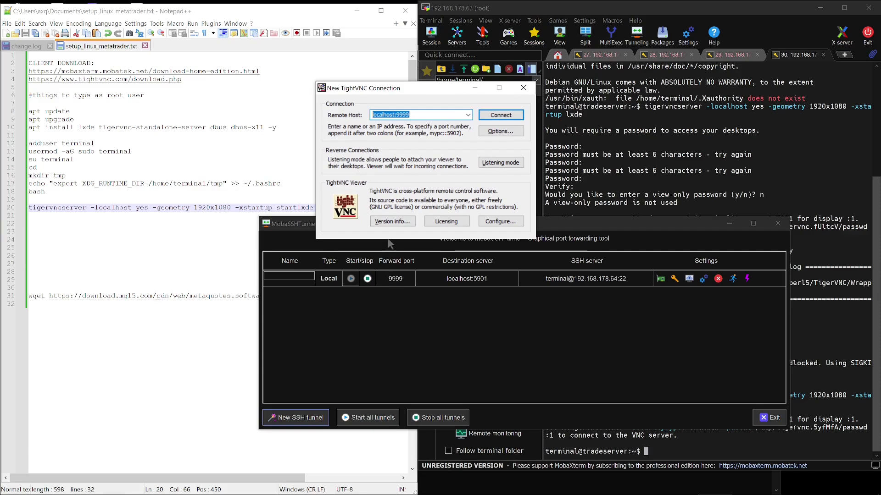
- Connect TightVNC Viewer to localhost:9999, authenticating with the VNC password
left_click(495, 117)
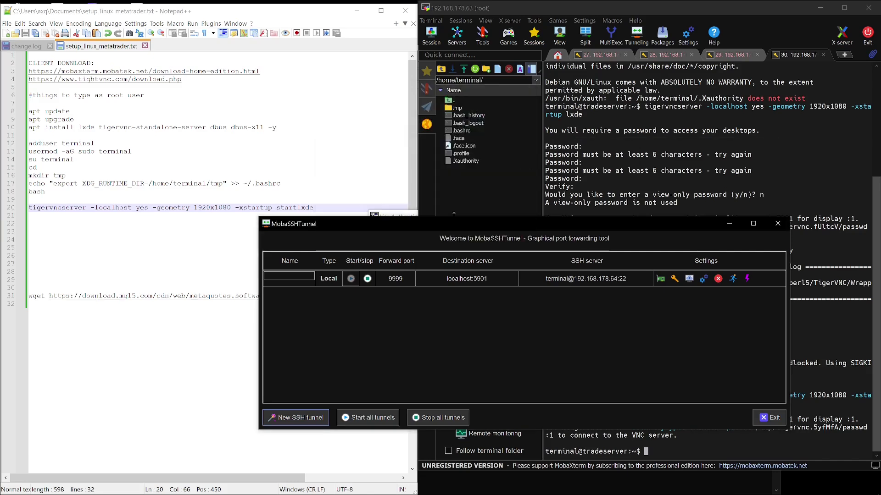
left_click(713, 485)
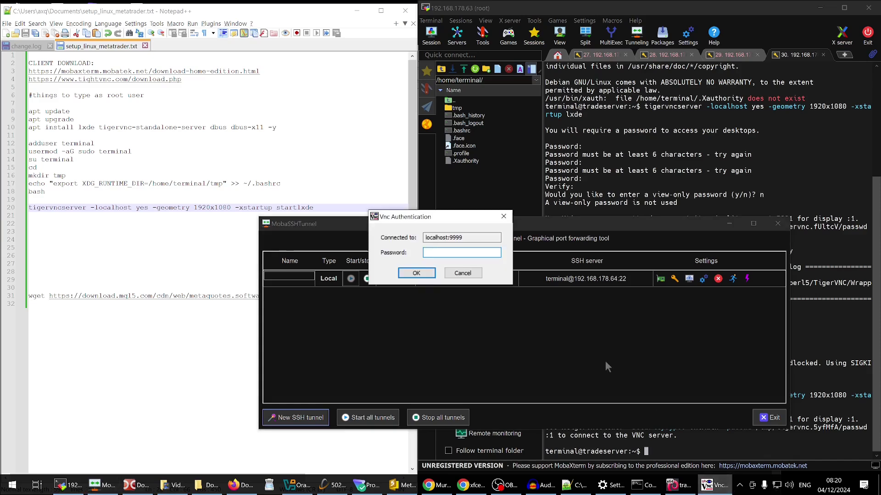
type("****")
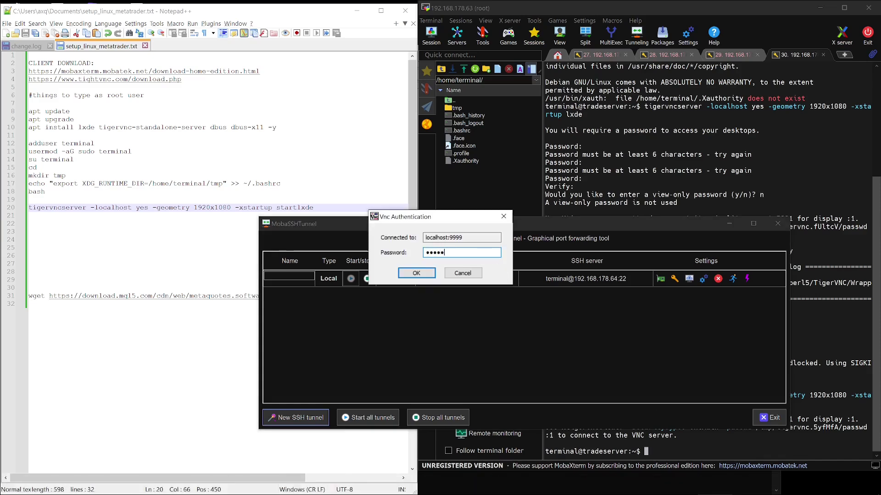
left_click(427, 271)
left_click_drag(408, 35, 347, 21)
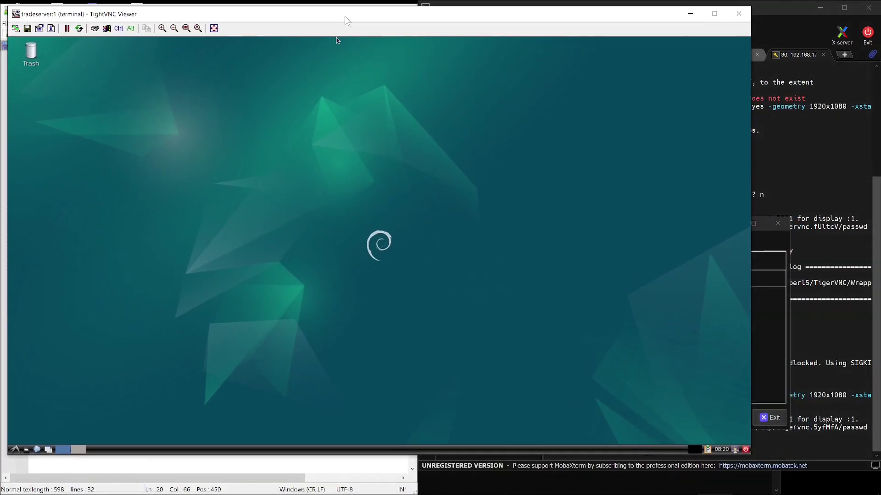
- Add an LXTerminal shortcut to the remote desktop from System Tools
left_click_drag(337, 99, 486, 151)
left_click(17, 450)
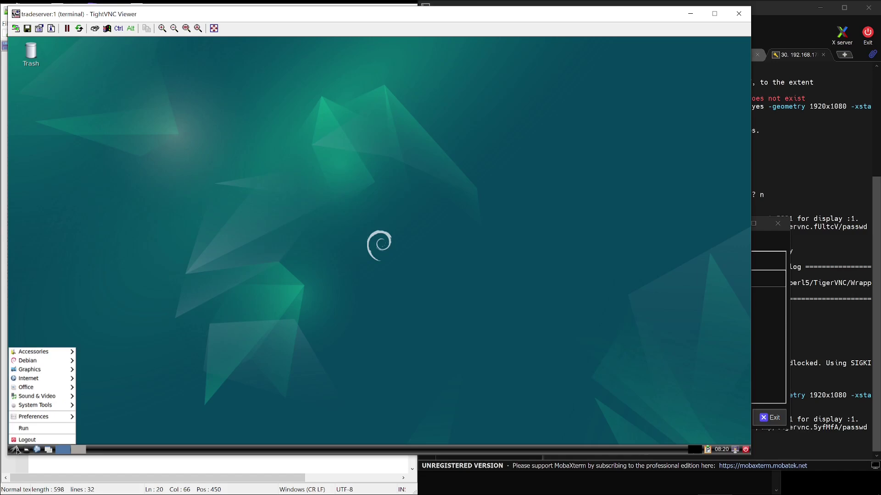
mouse_move(36, 406)
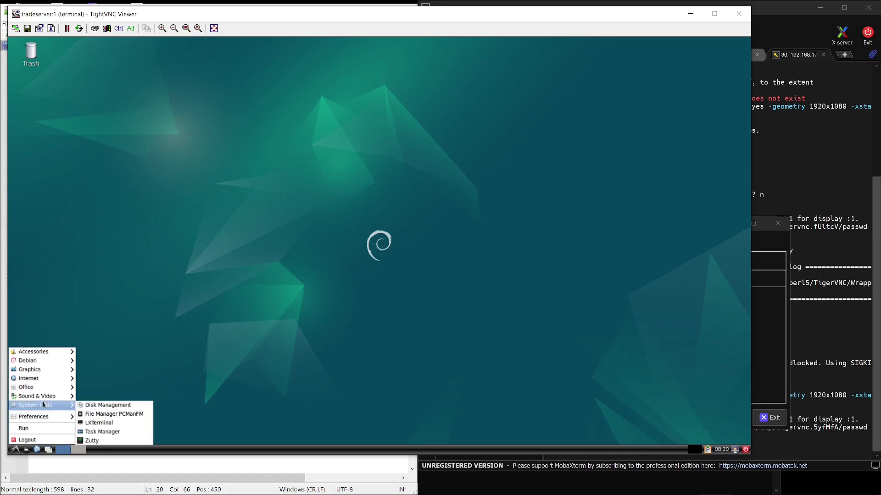
right_click(103, 423)
left_click(193, 422)
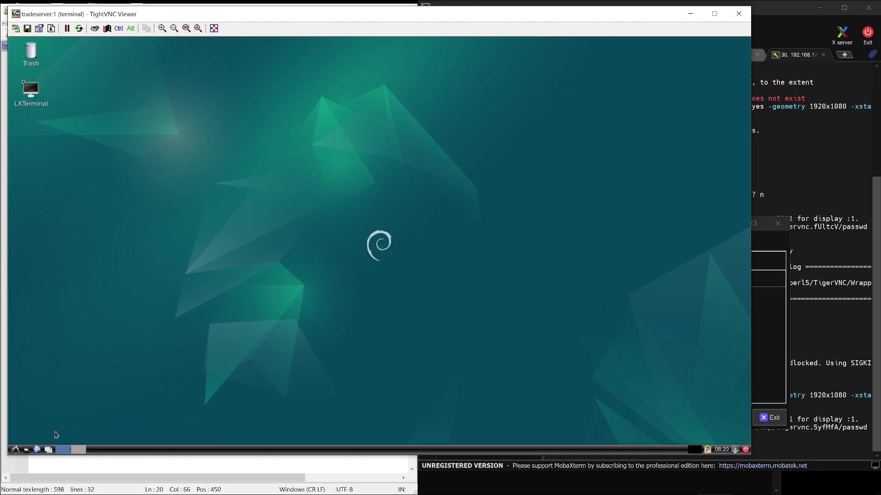
- Open the Documents folder in the file manager and paste the download command into LXTerminal
left_click(28, 450)
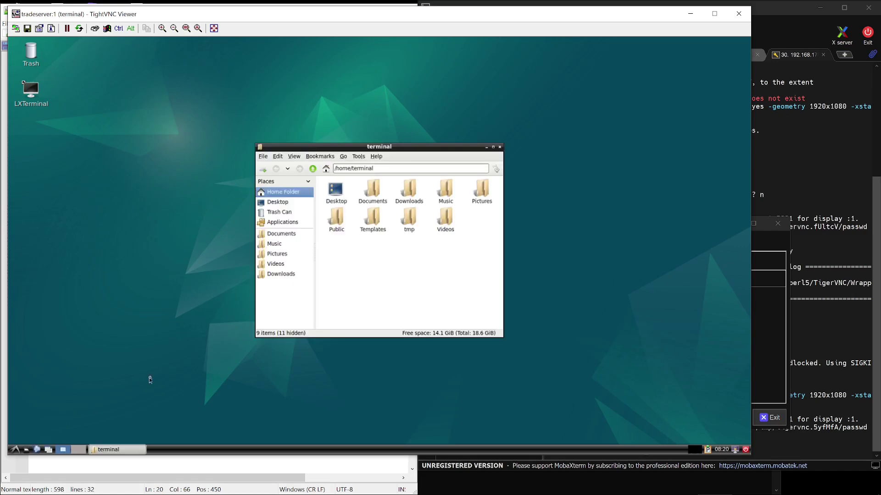
double_click(409, 185)
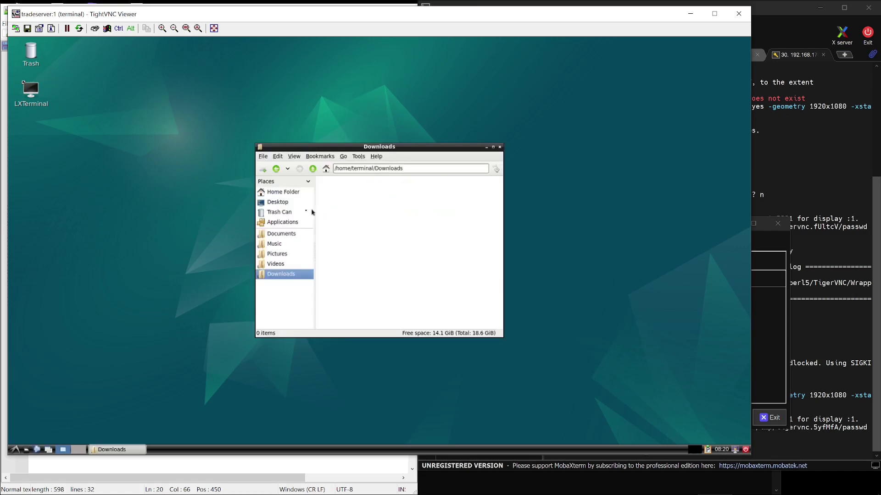
left_click(279, 245)
left_click(285, 238)
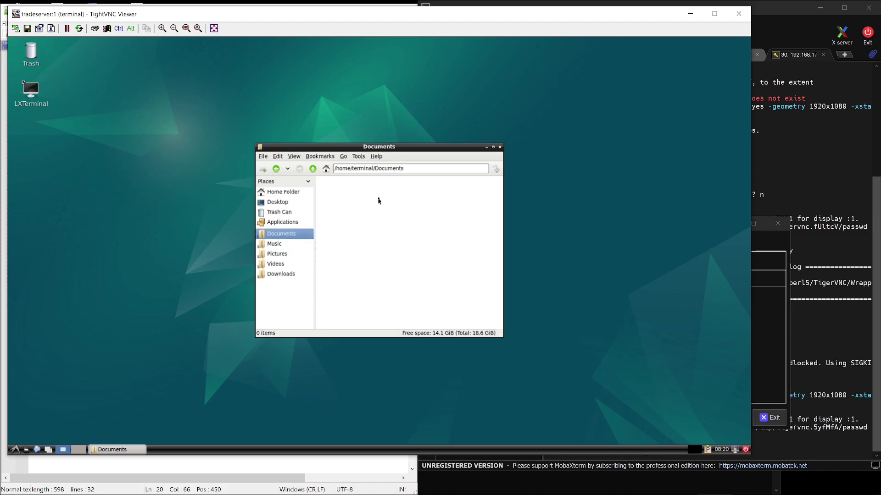
left_click_drag(453, 152, 692, 196)
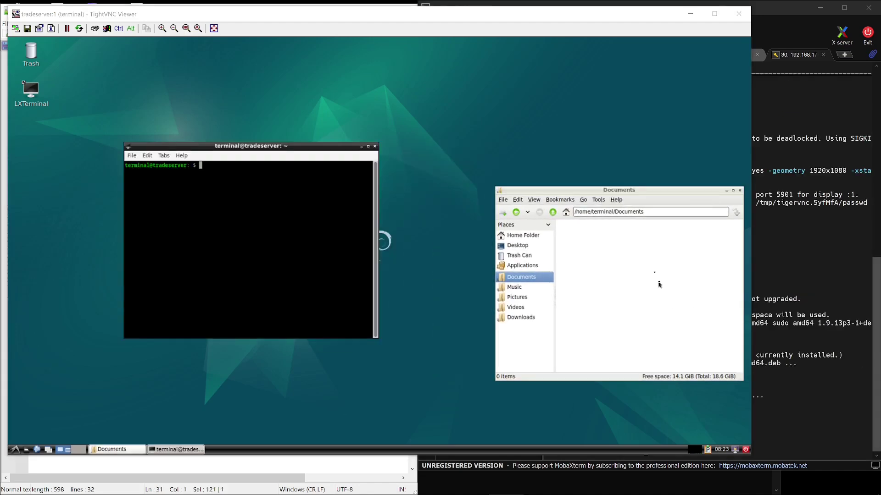
left_click(146, 160)
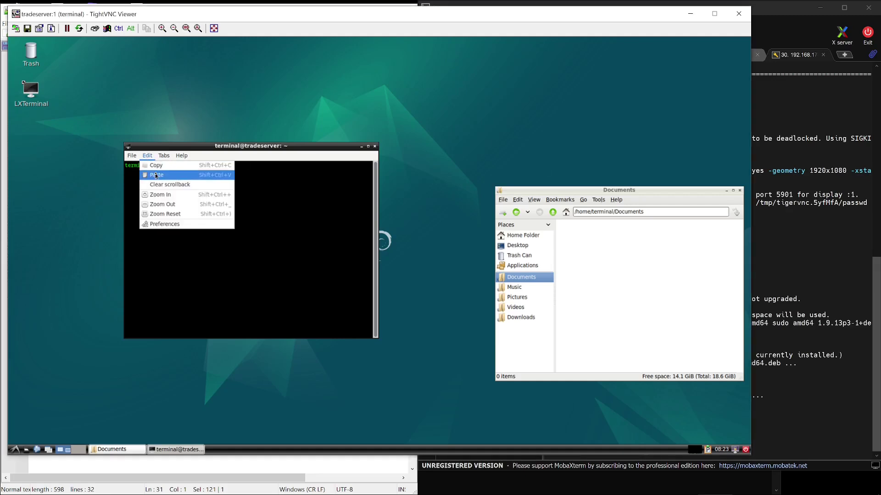
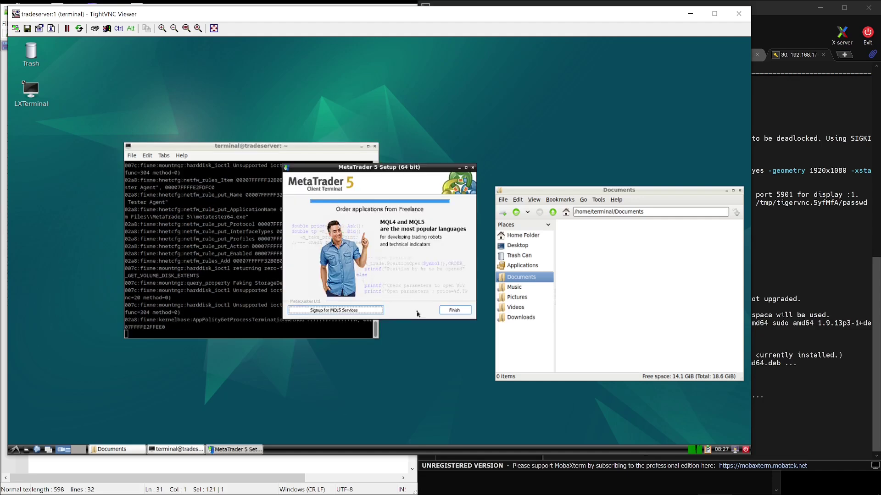
- Finish the MetaTrader 5 setup and continue with MetaQuotes Ltd. as the account company
left_click(443, 311)
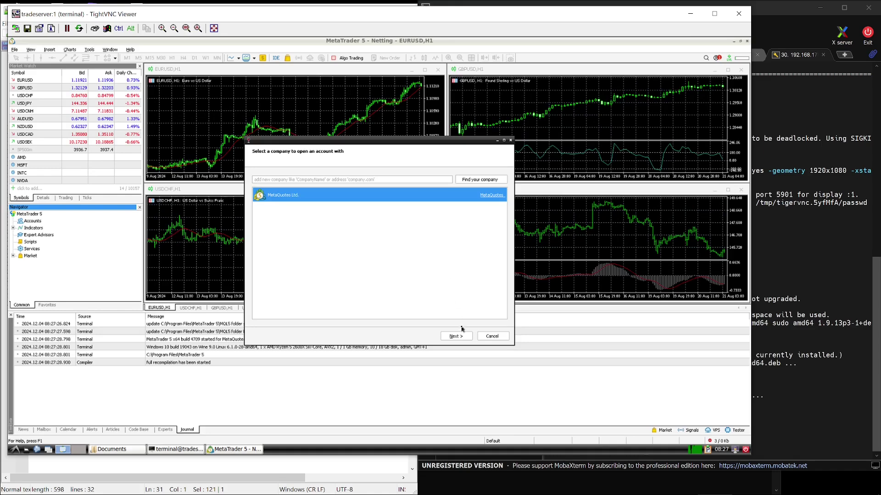
left_click(456, 336)
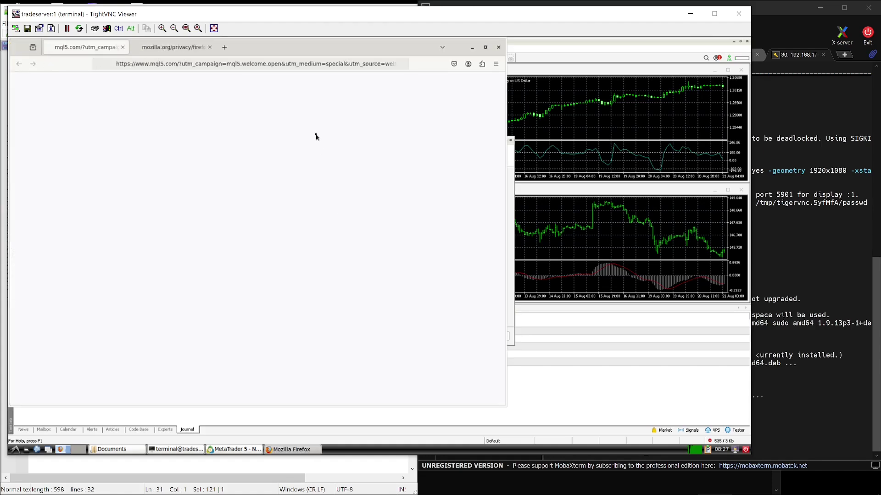
- Search Google for 'gbe broker metatrader' from the Firefox address bar
left_click(300, 64)
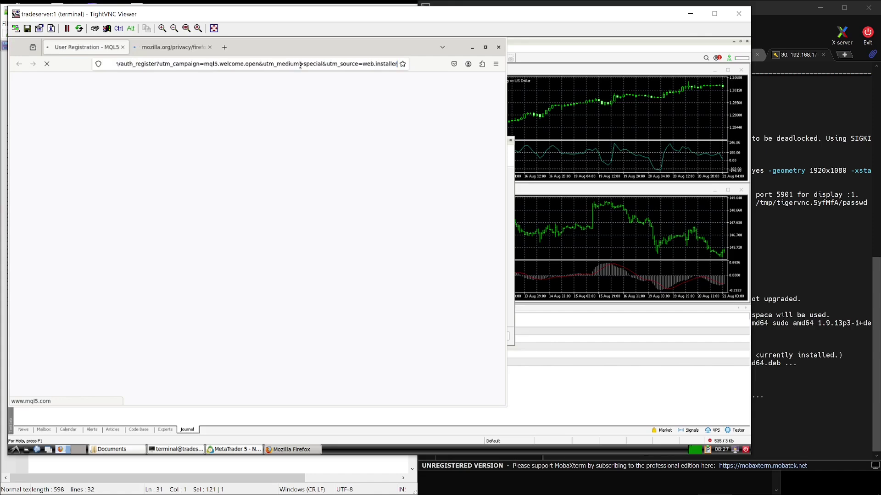
left_click(300, 64)
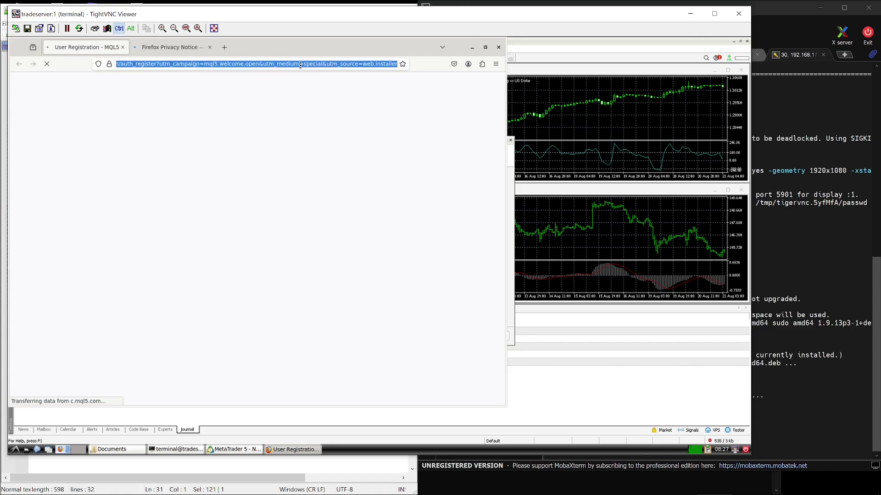
type("gbe broke")
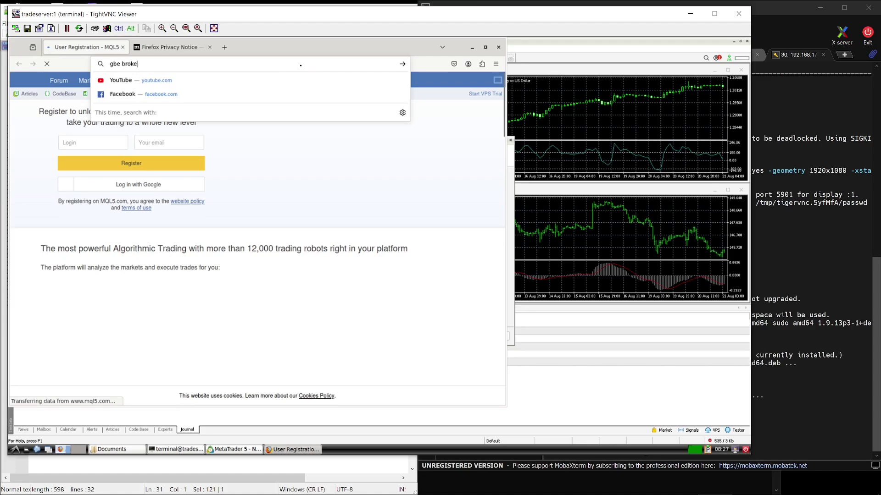
type("r metatrader")
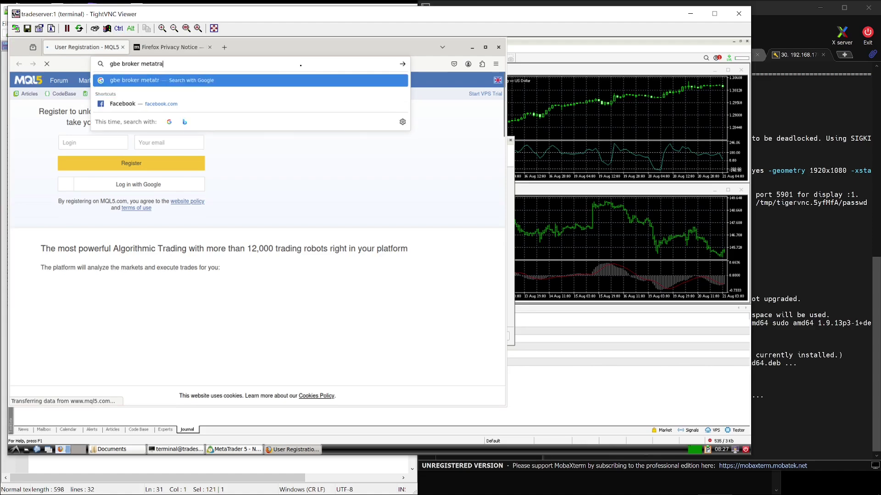
key("Return")
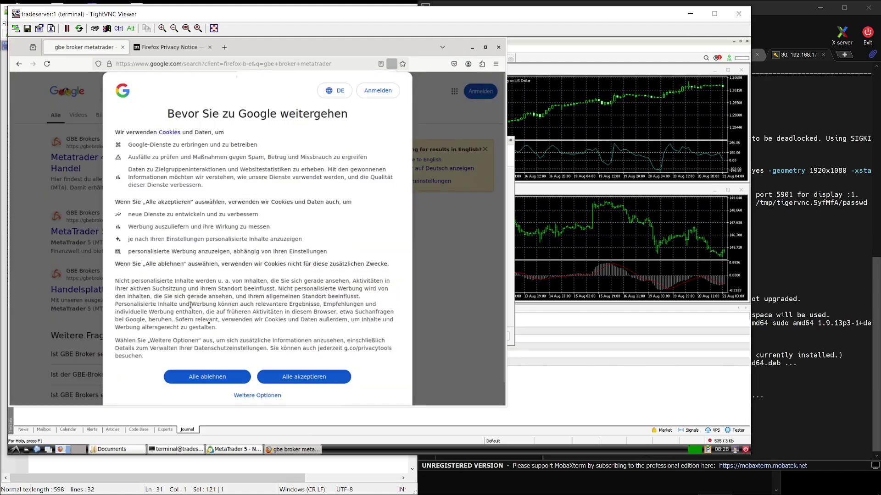
- Dismiss the Google cookie dialog and switch the search results to English
left_click(292, 383)
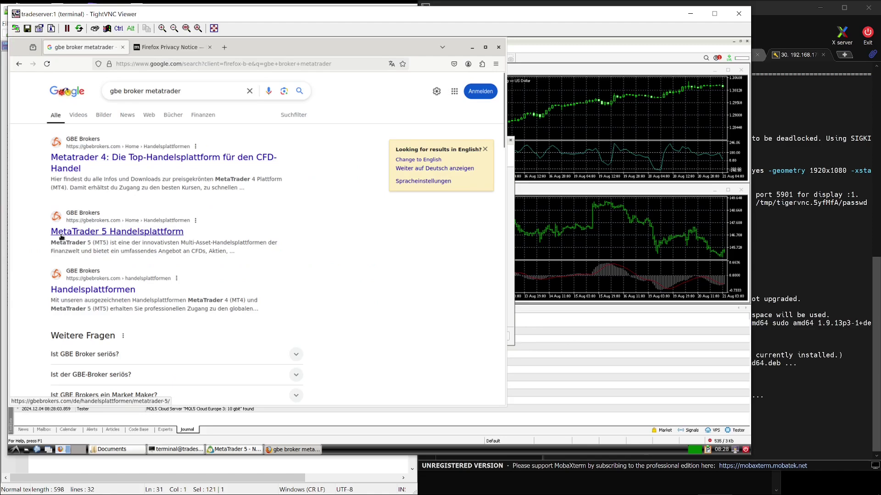
left_click(417, 160)
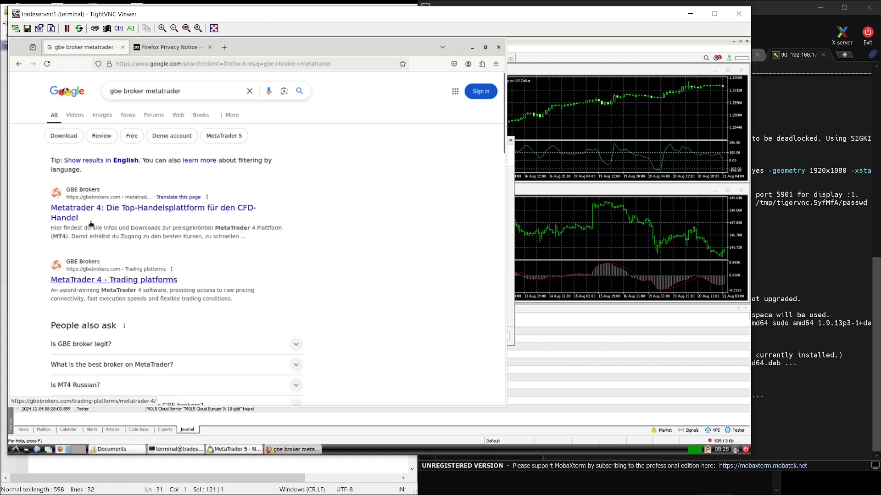
scroll(96, 218, "down", 2)
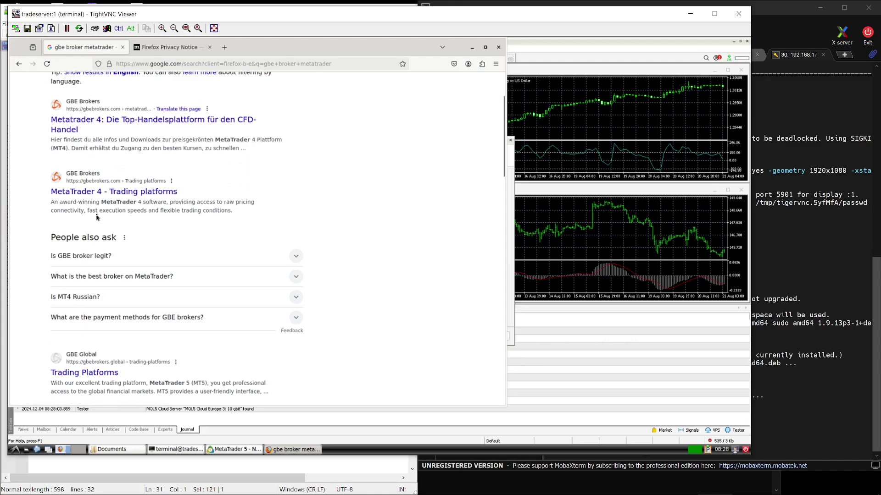
- Download gbebrokers4setup.exe from the Windows Desktop link on GBE's MetaTrader 4 page, declining translation
left_click(78, 129)
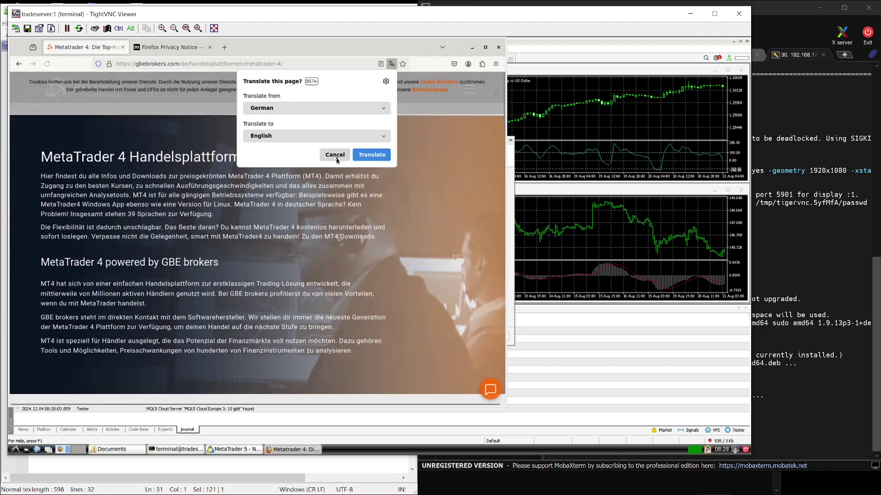
left_click(335, 155)
scroll(295, 251, "down", 2)
scroll(295, 251, "down", 3)
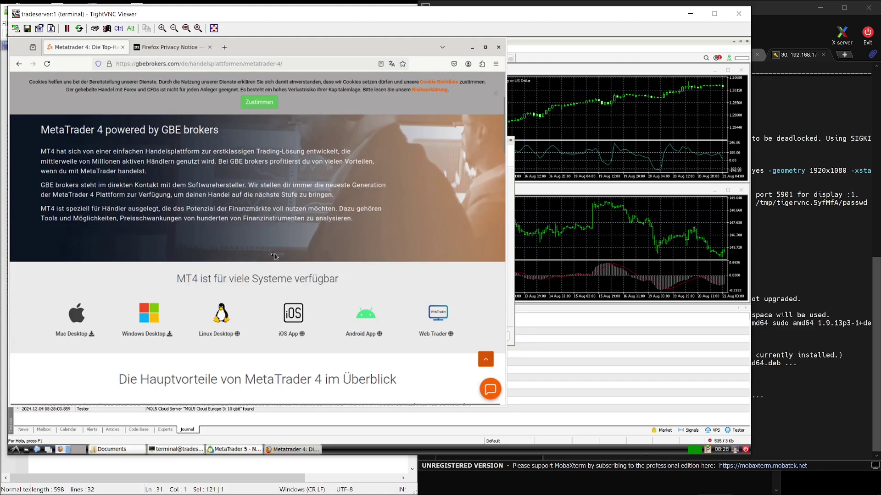
left_click(150, 316)
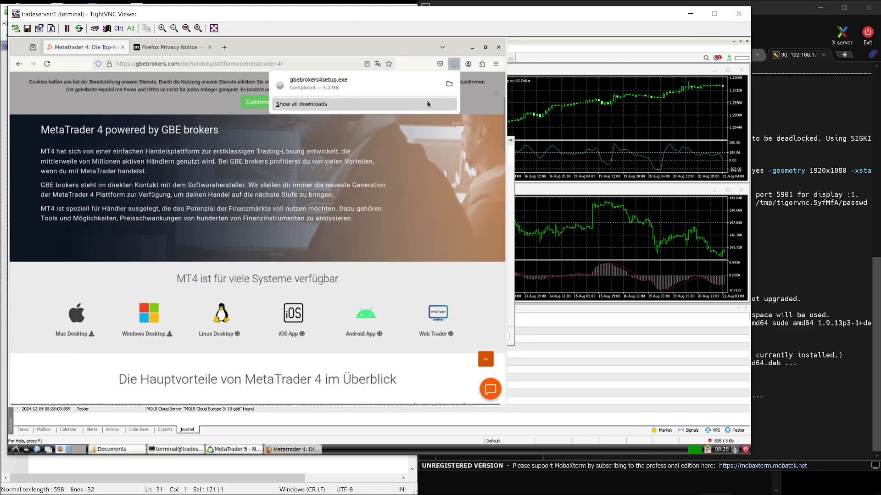
left_click(498, 47)
- Close the browser, the MetaTrader 5 account dialog and the MetaTrader 5 window
left_click(499, 47)
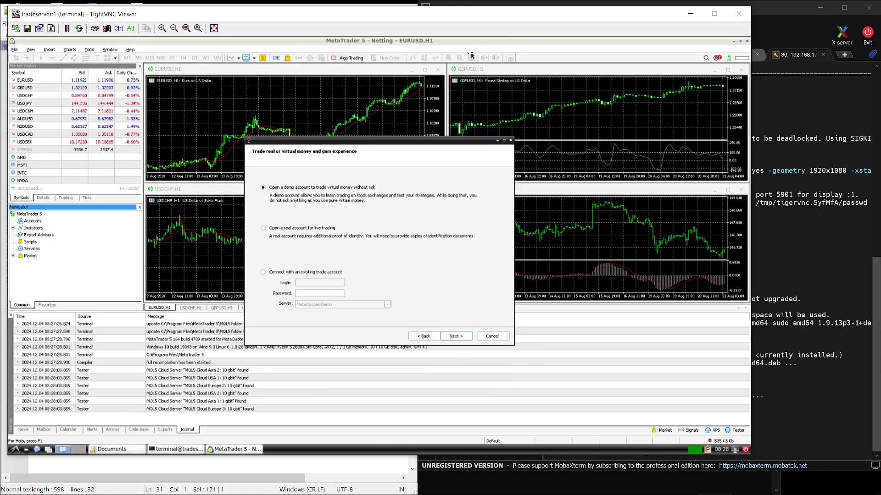
left_click(493, 339)
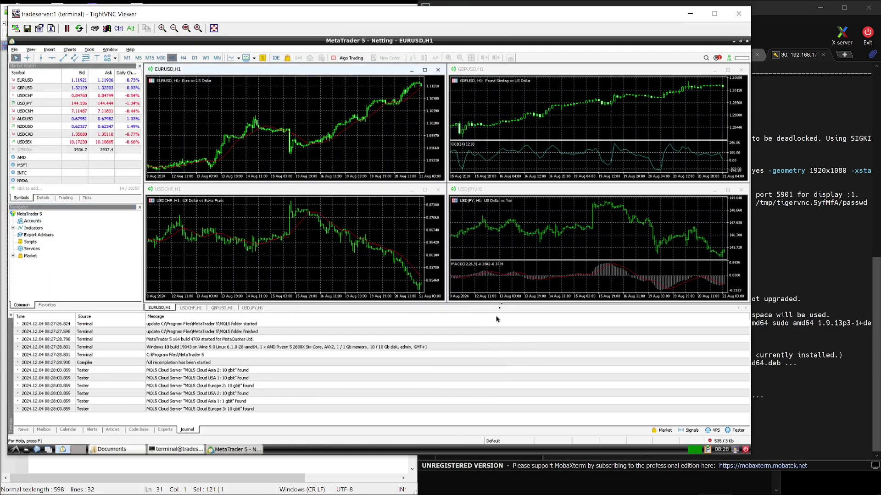
left_click(747, 41)
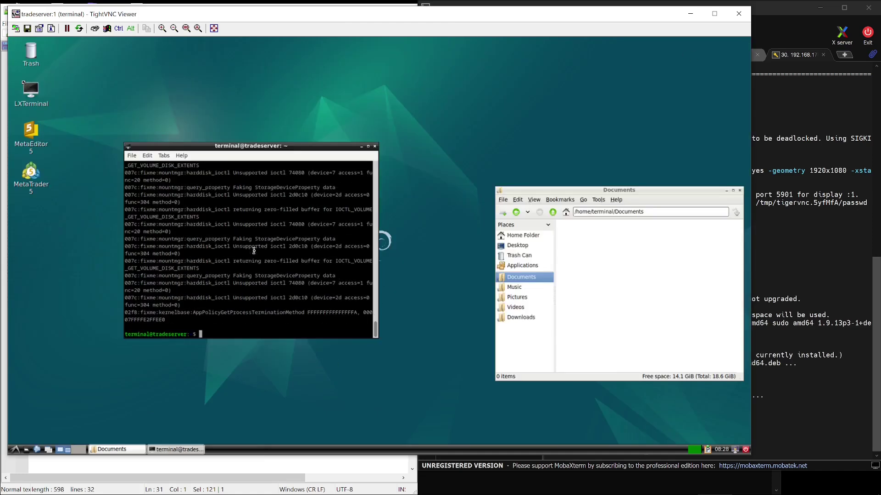
- In Downloads, run 'wine gbebrokers4setup.exe' to install GBE MetaTrader 4, then switch to the second workspace
type("cd Down")
key("Tab")
key("Return")
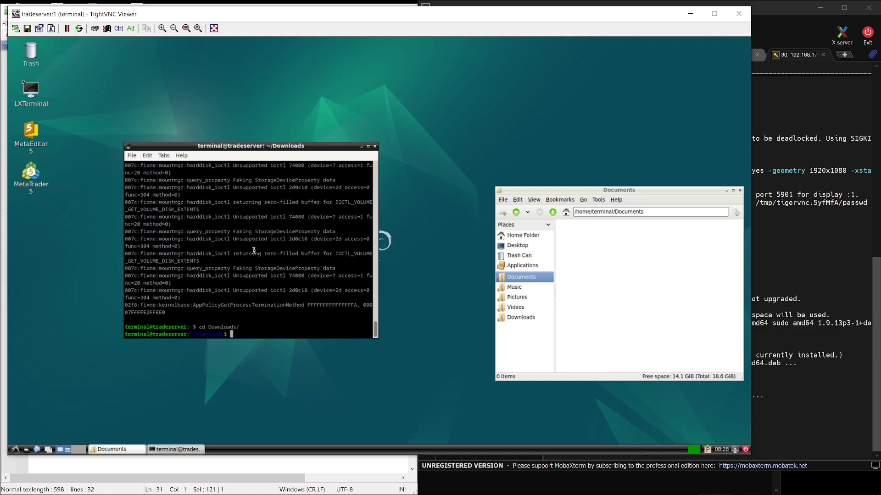
type("ls")
key("Return")
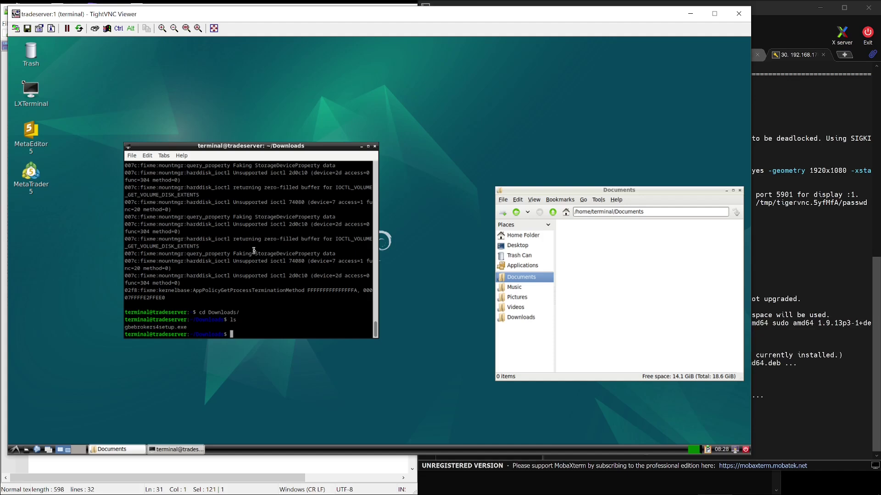
type("wine gbebrokers4setup.exe")
key("Return")
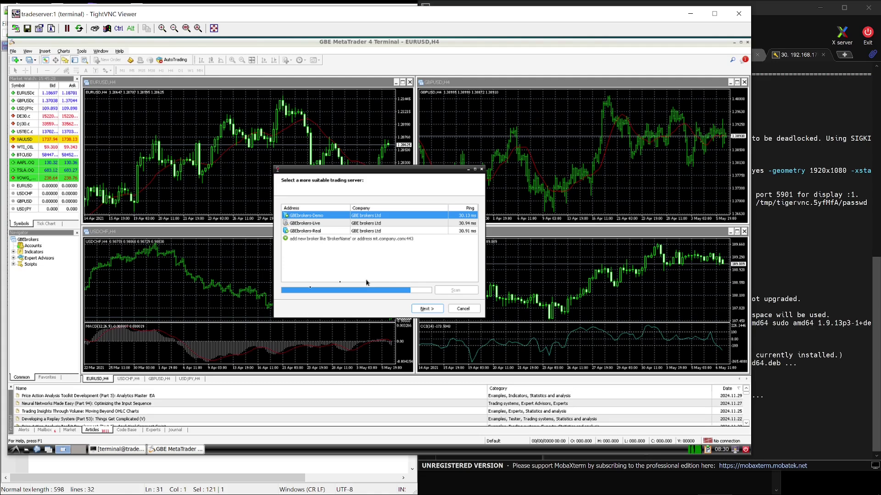
left_click(74, 452)
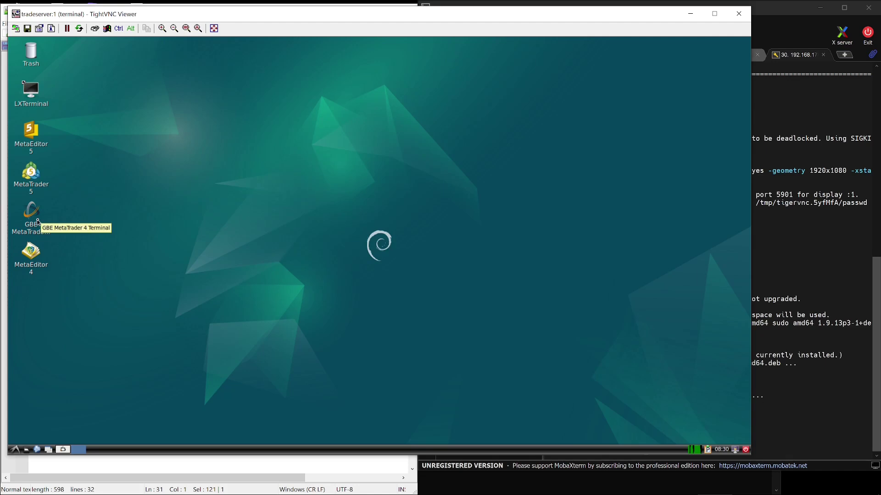
- Relaunch MetaTrader 5 from its desktop icon and continue with MetaQuotes Ltd. as the company
left_click(27, 171)
double_click(28, 171)
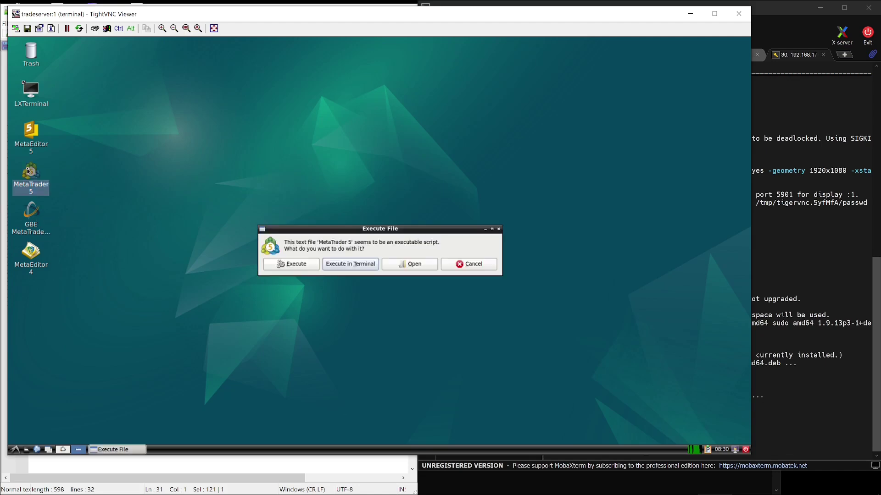
left_click(299, 262)
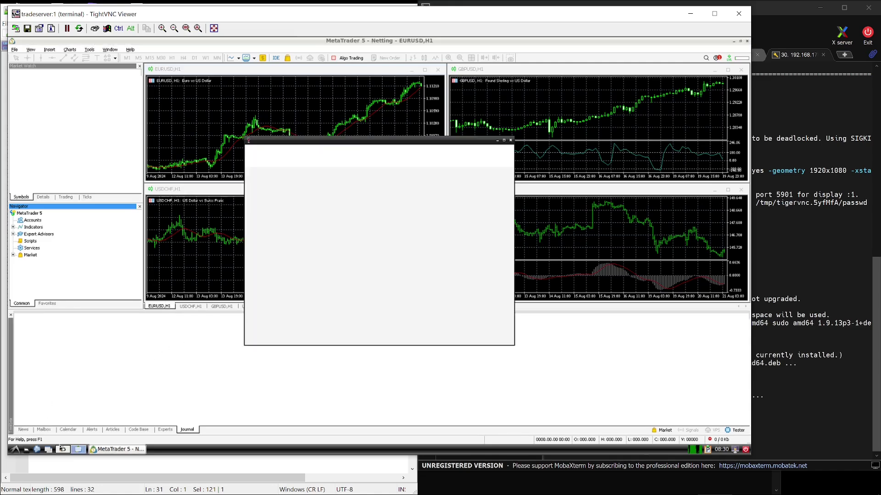
left_click(64, 451)
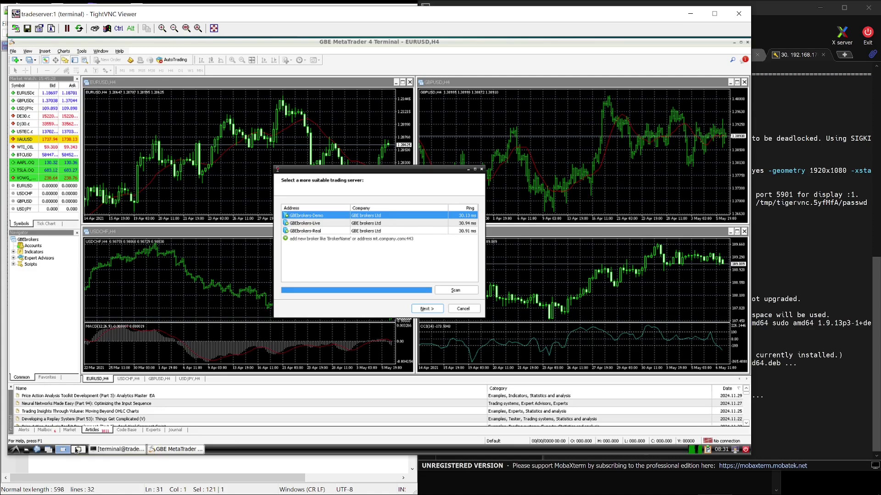
left_click(74, 450)
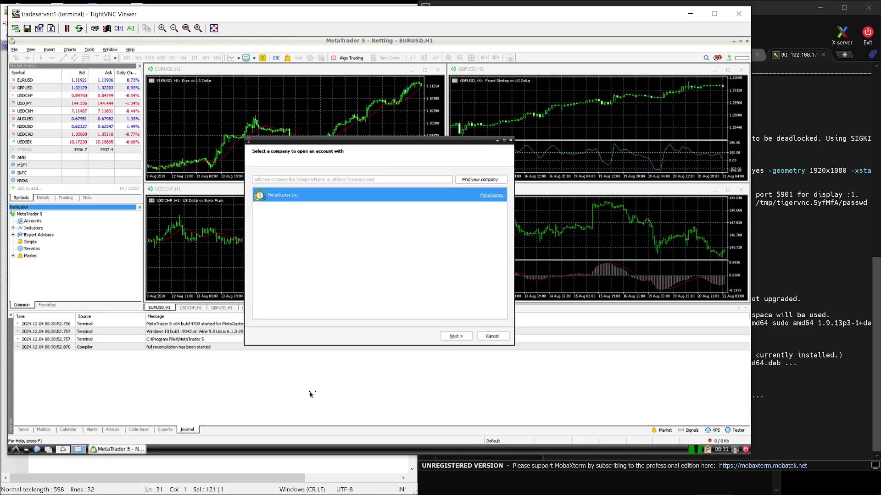
left_click(452, 337)
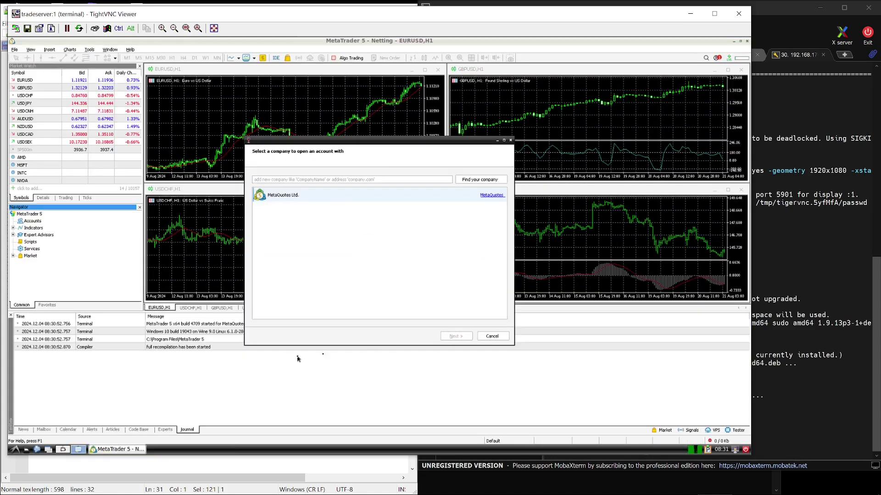